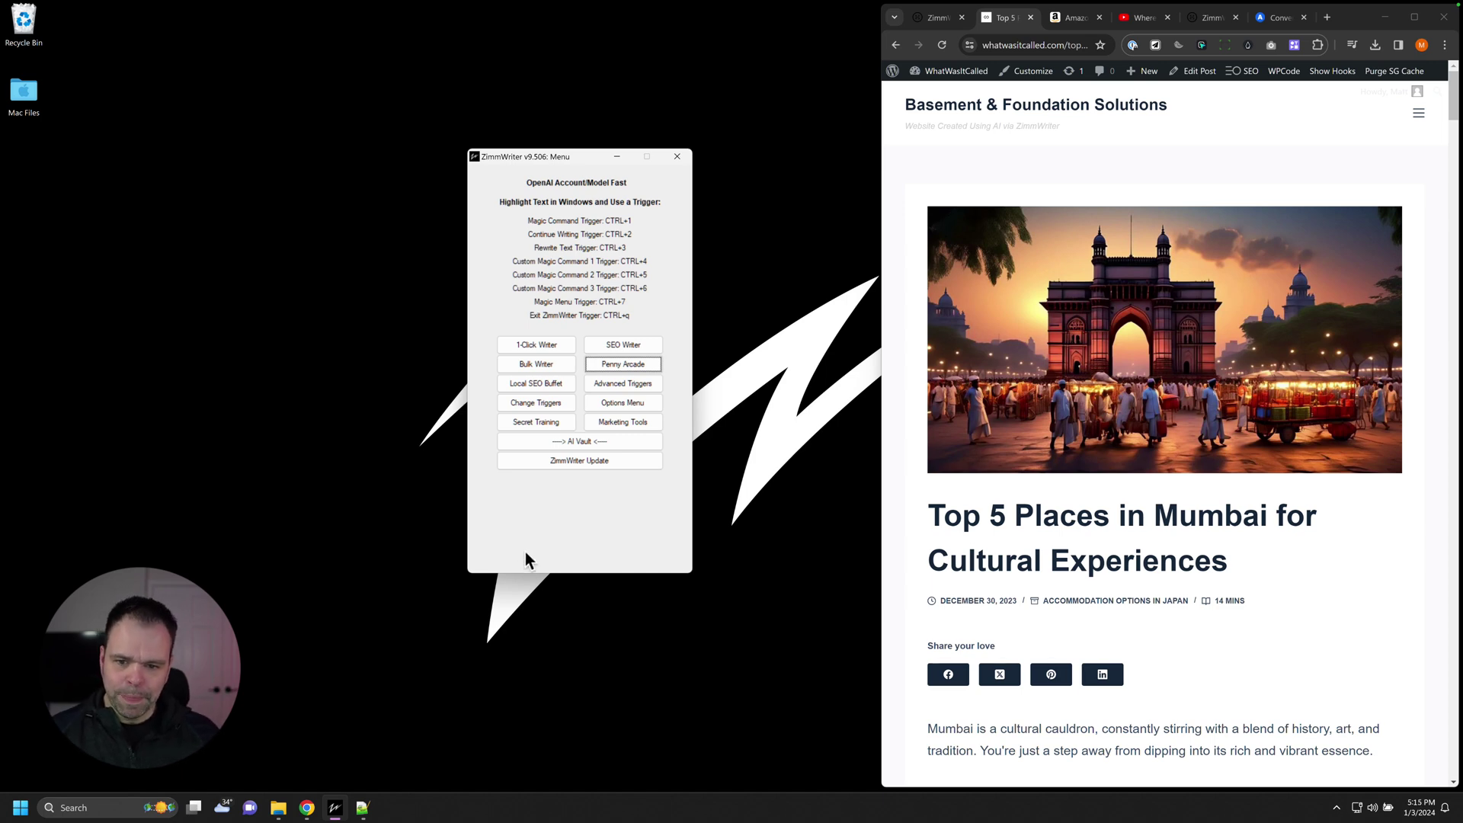
Open the Penny Arcade URL-rewriting window, move it up and left, then close it.
left_click(633, 366)
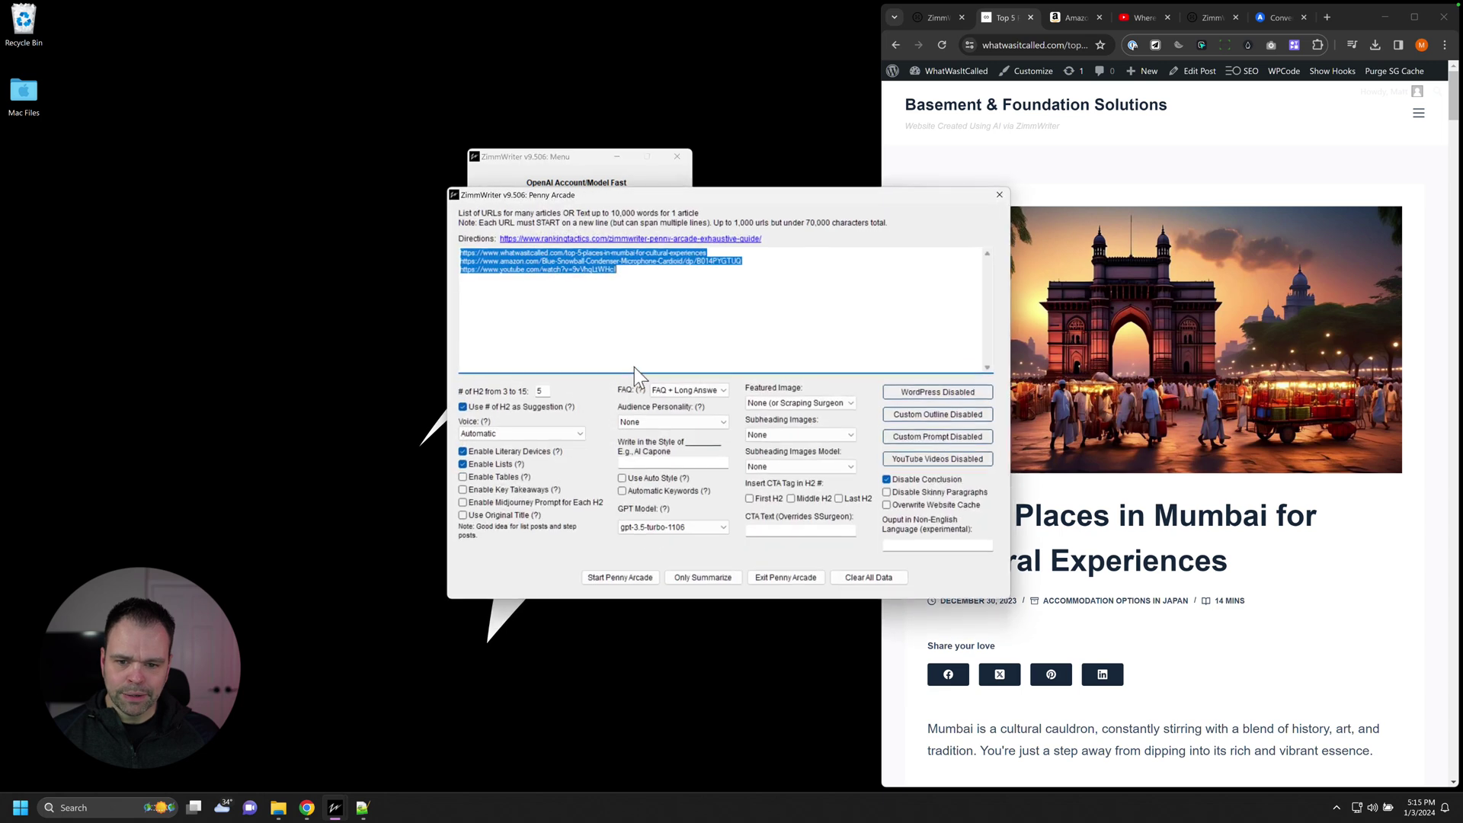
left_click_drag(815, 195, 761, 176)
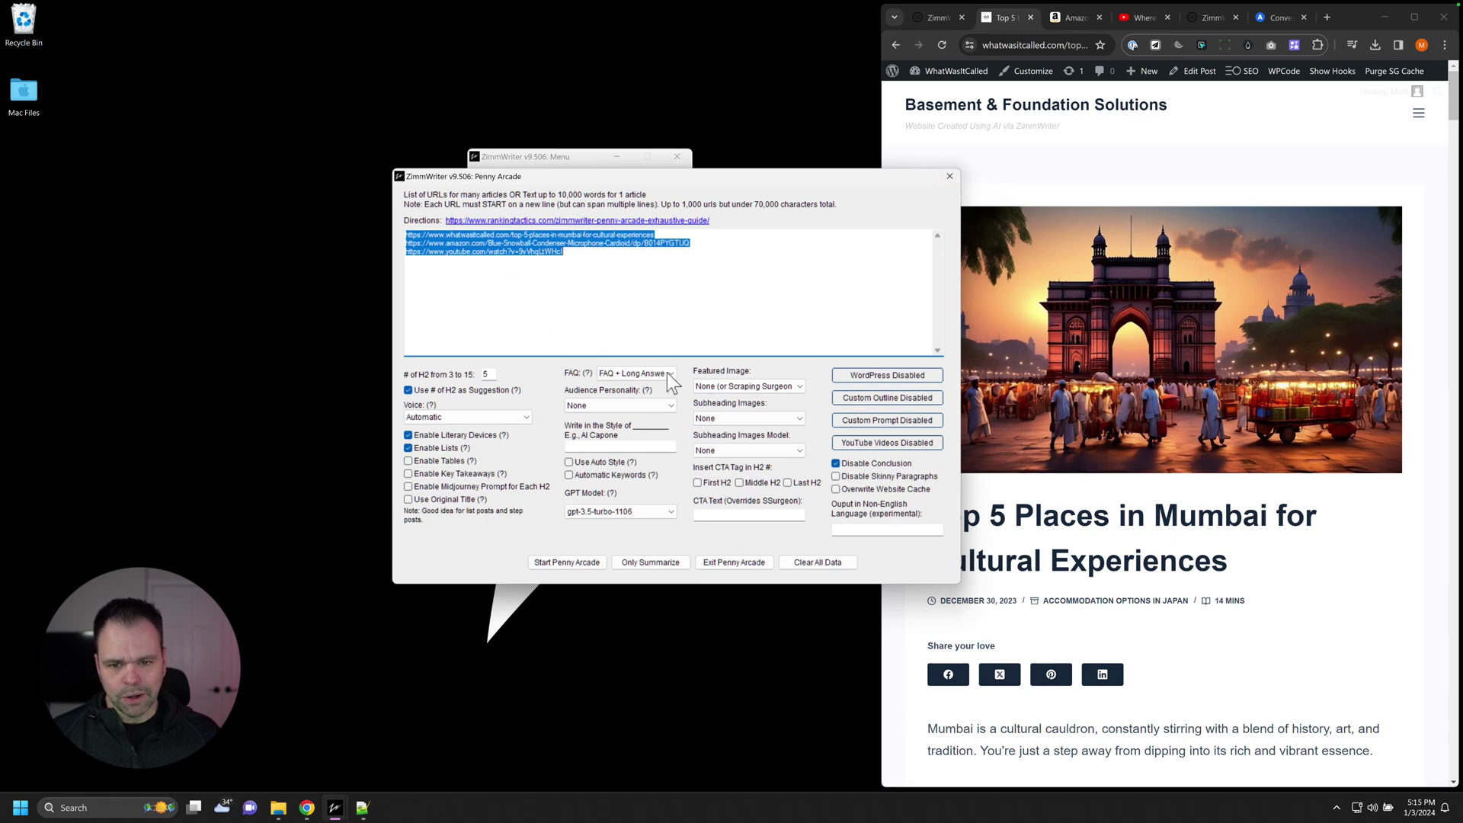
left_click(949, 178)
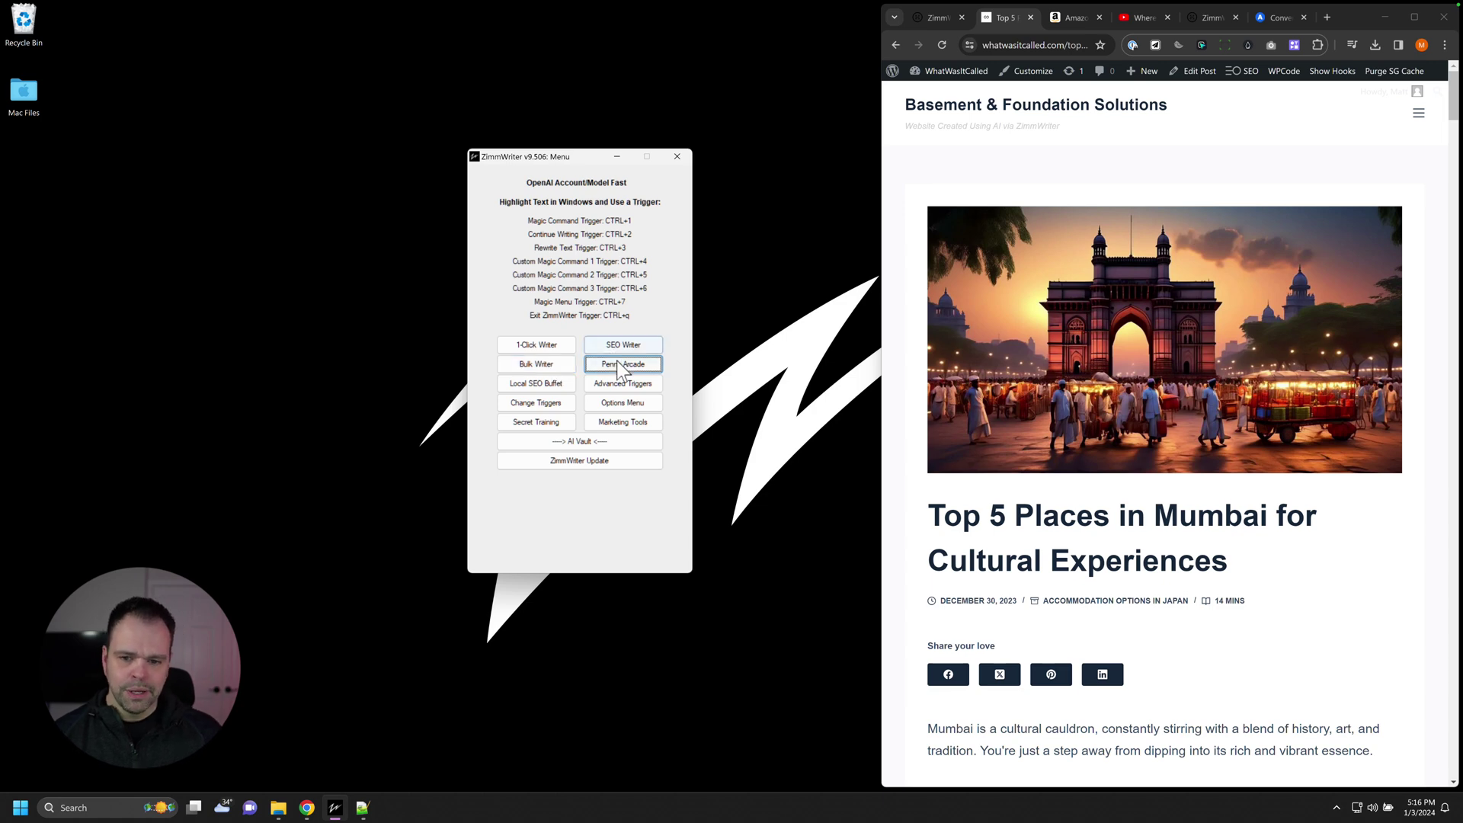
Reopen Penny Arcade, close the Blue Snowball file in Notepad++, and show the three source URLs.
left_click(621, 364)
left_click(634, 289)
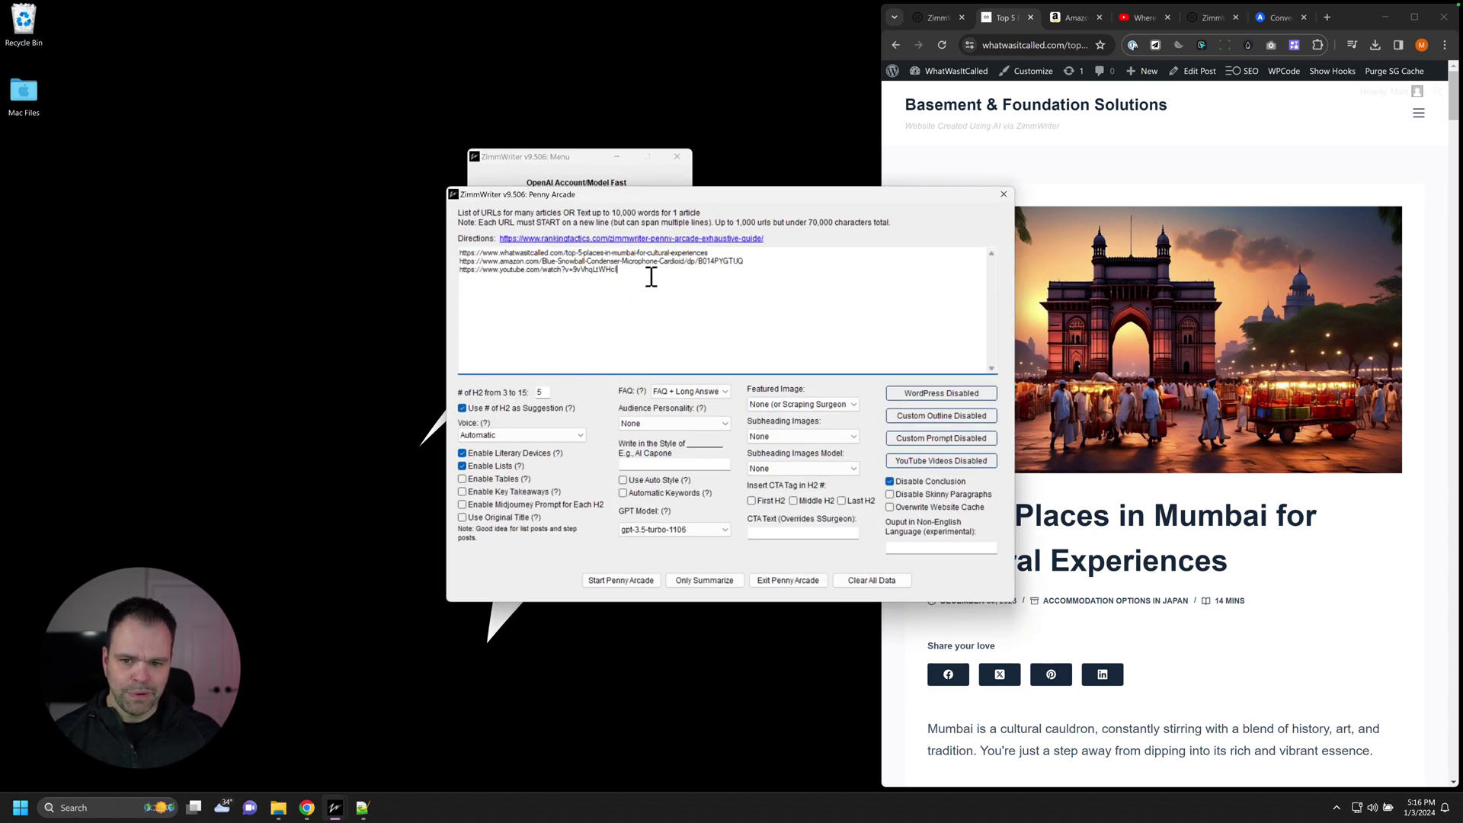
left_click(362, 809)
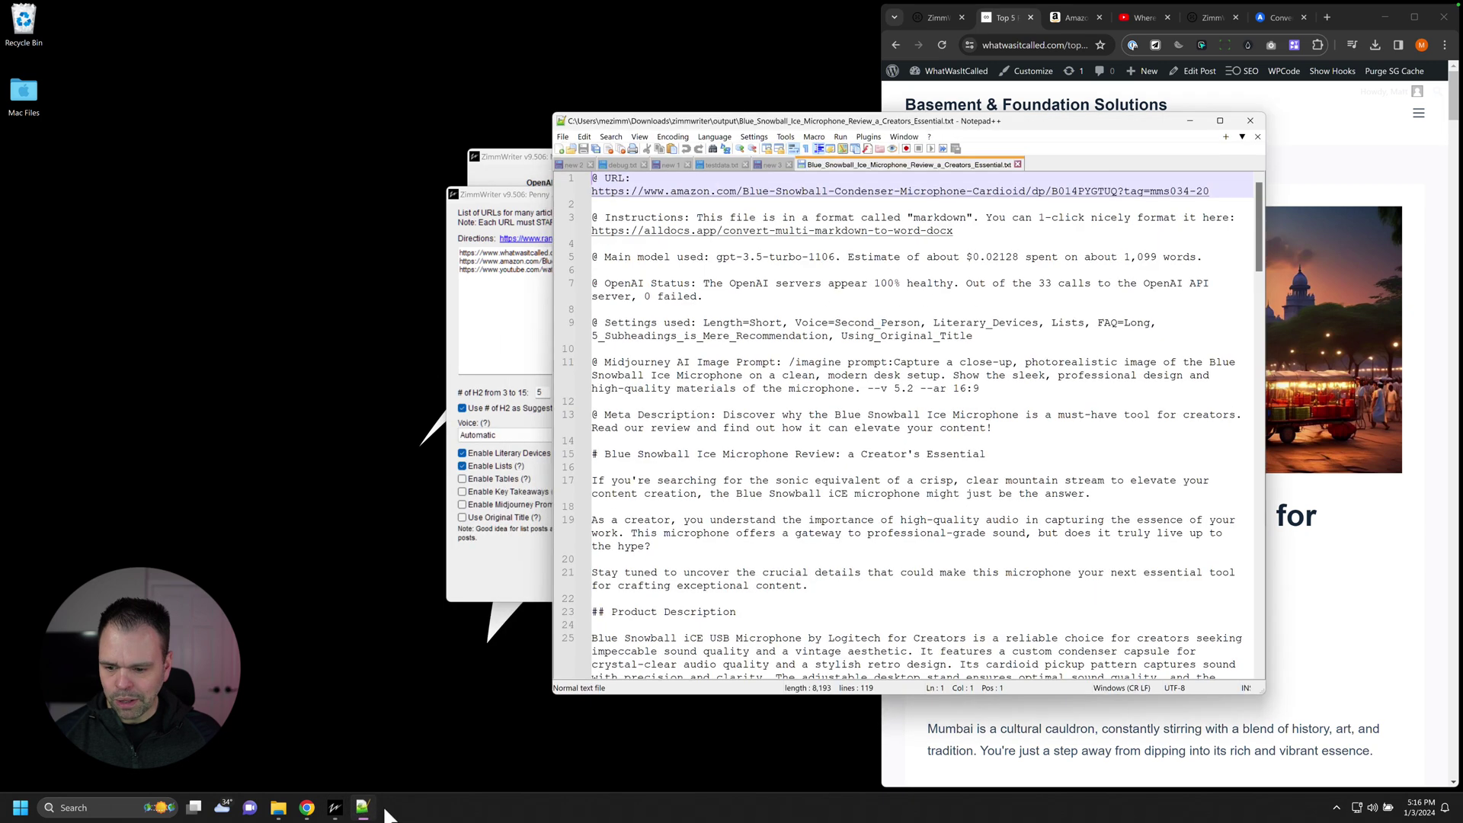
left_click(1017, 165)
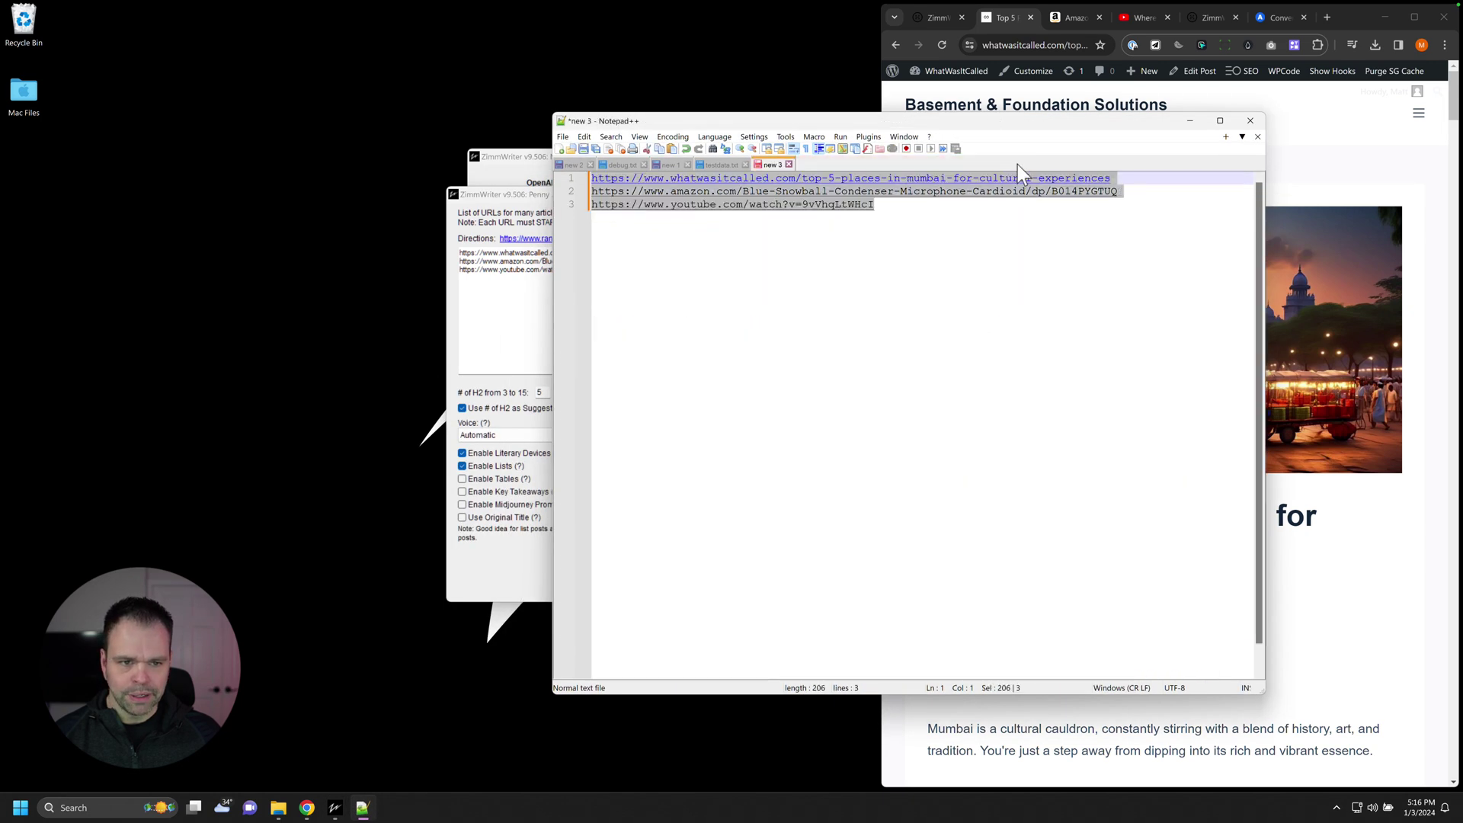
left_click_drag(918, 208, 567, 165)
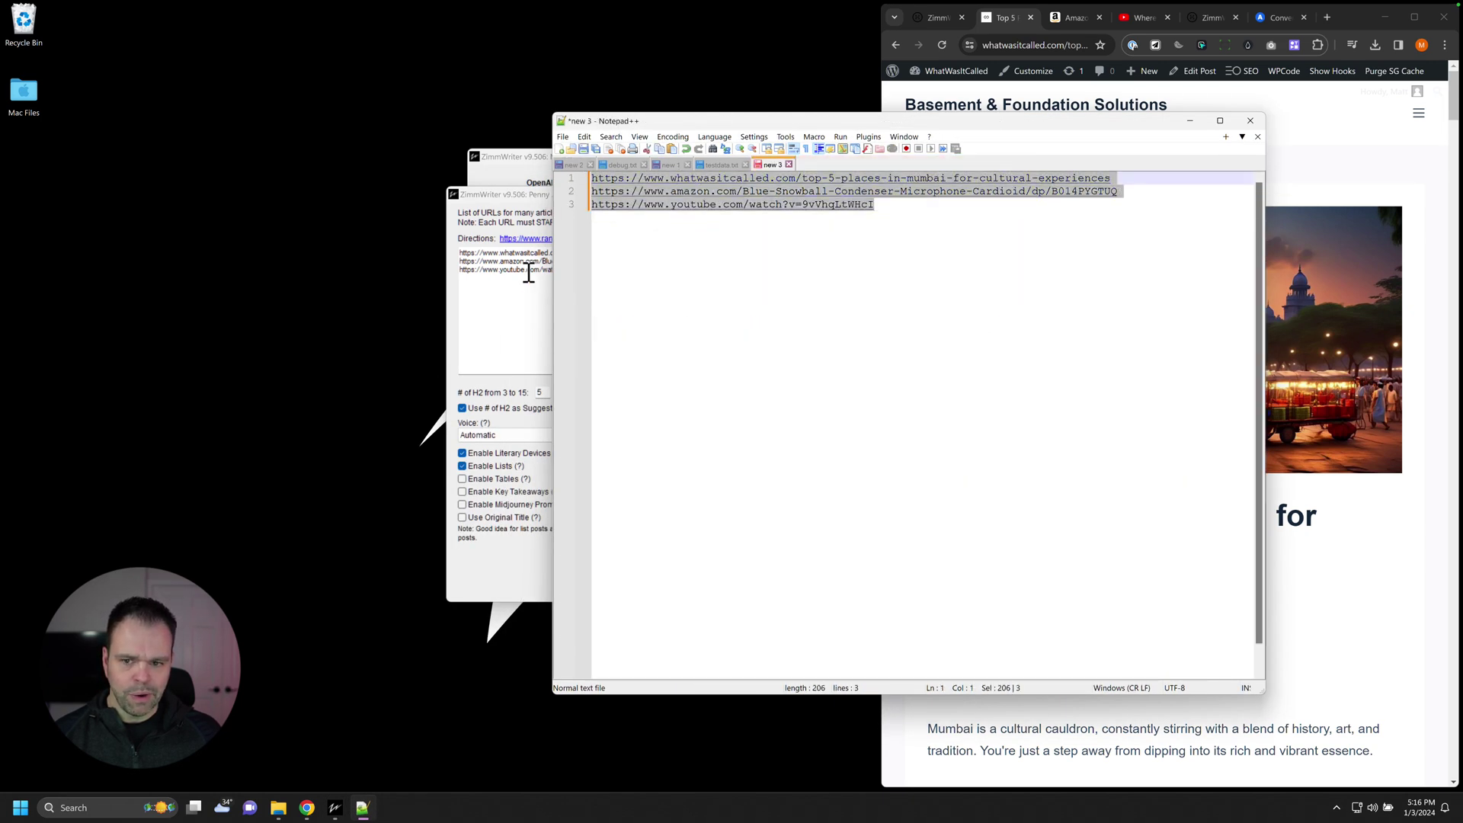
left_click(691, 183)
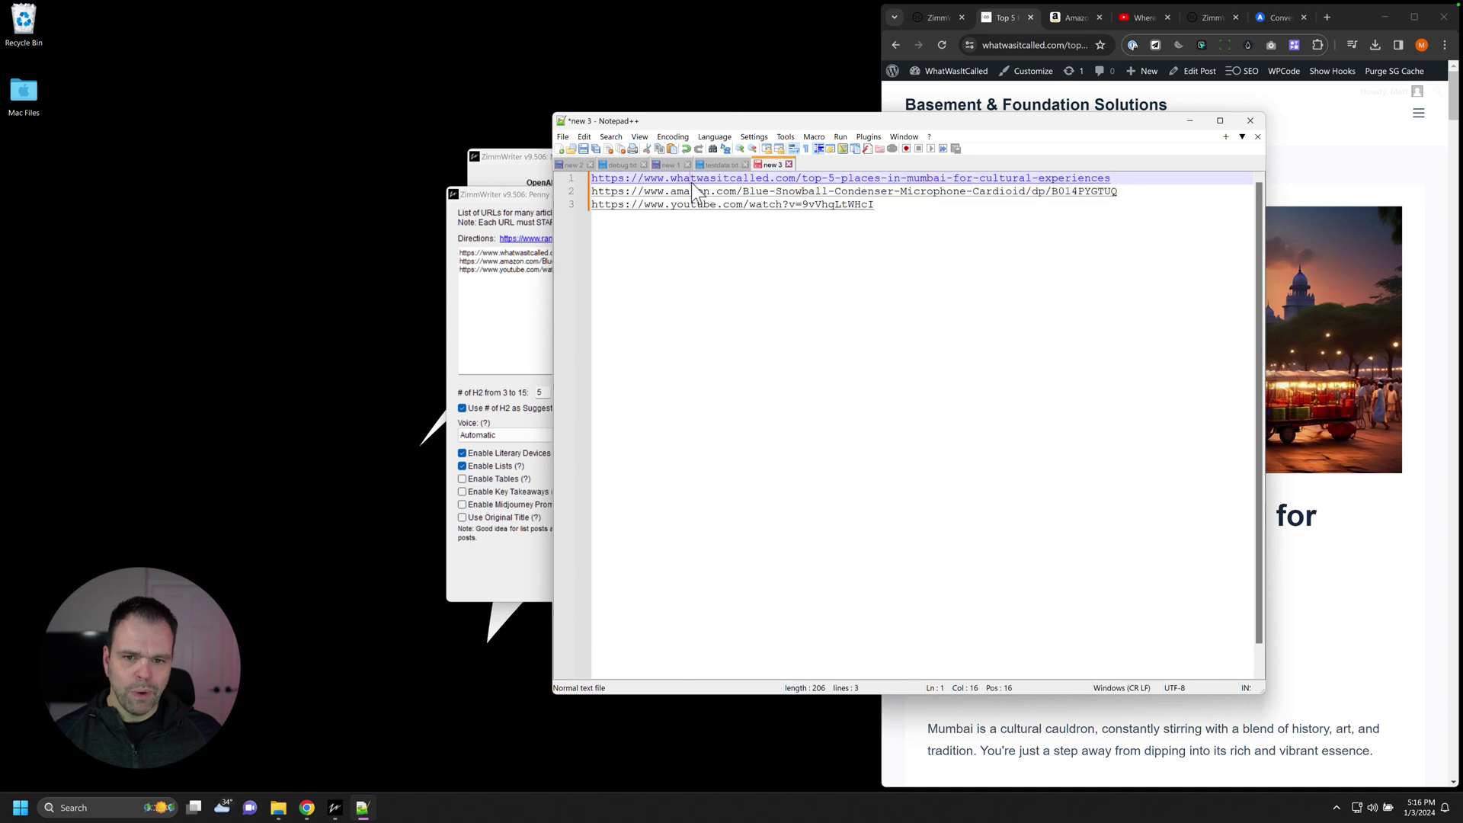
left_click(995, 15)
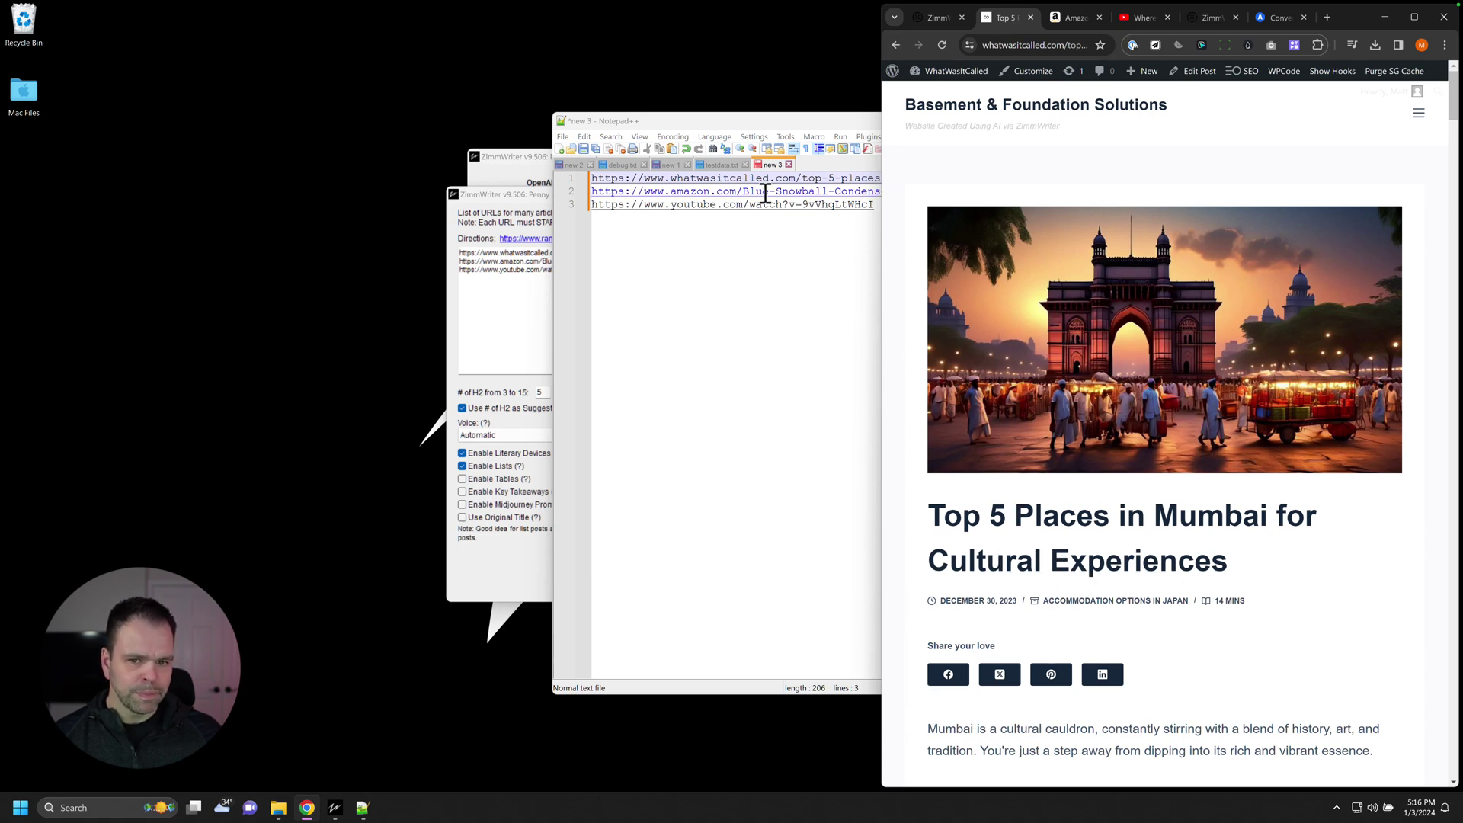
Scroll the Amazon microphone listing, view the YouTube video, then return to the Mumbai article.
left_click(722, 193)
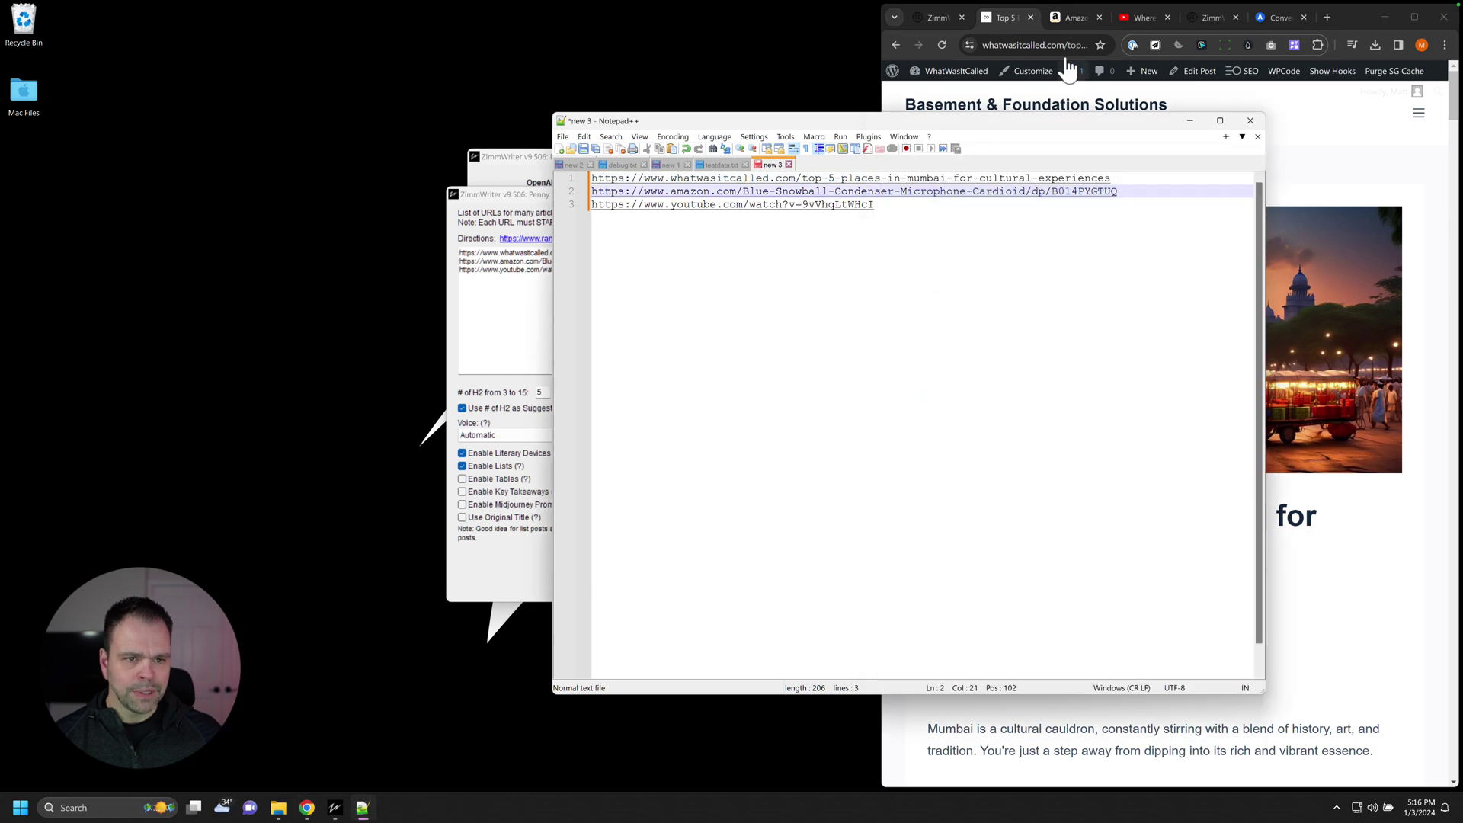
left_click(1074, 17)
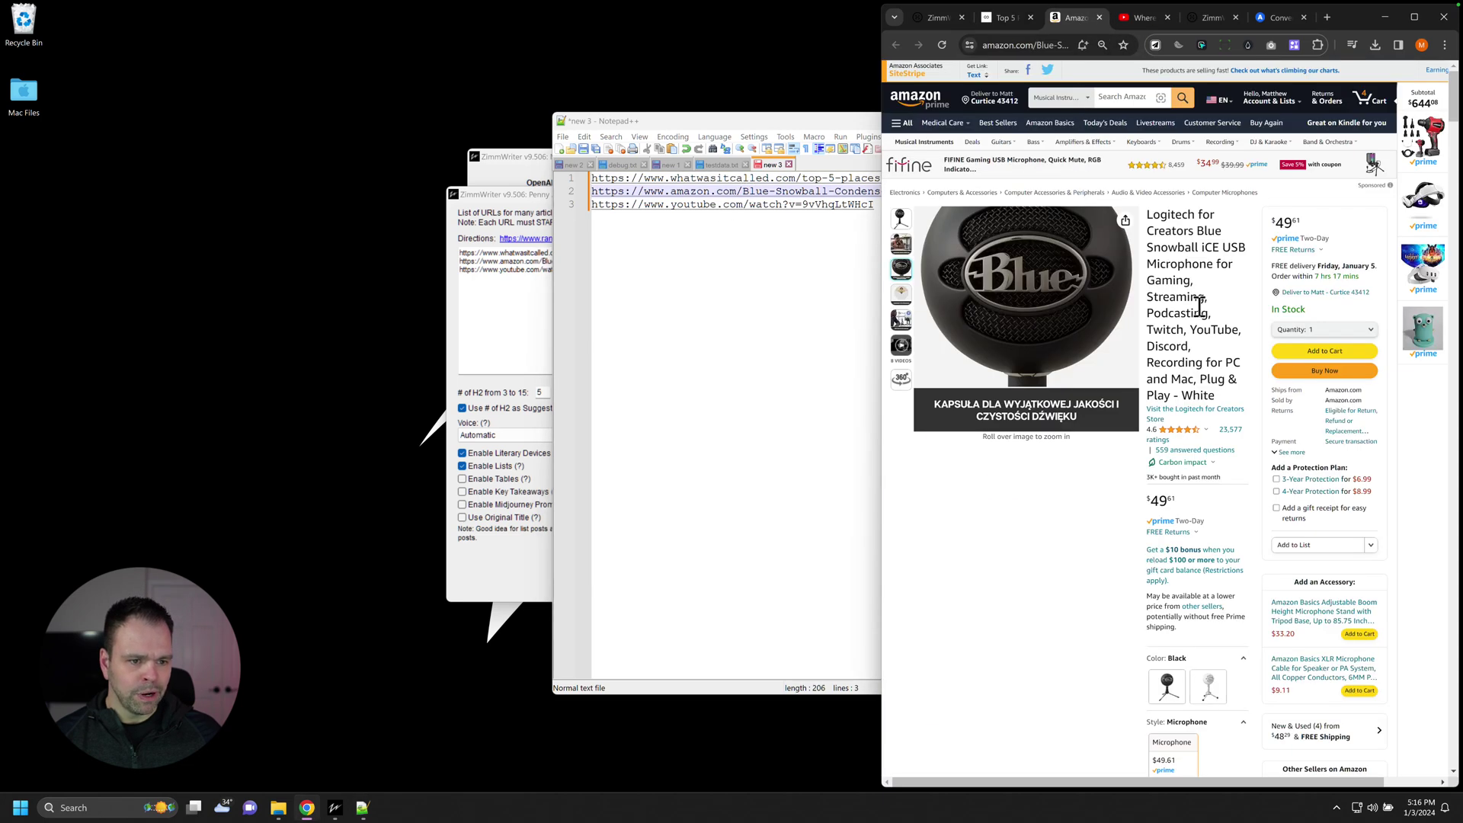
scroll(1145, 449, "down", 5)
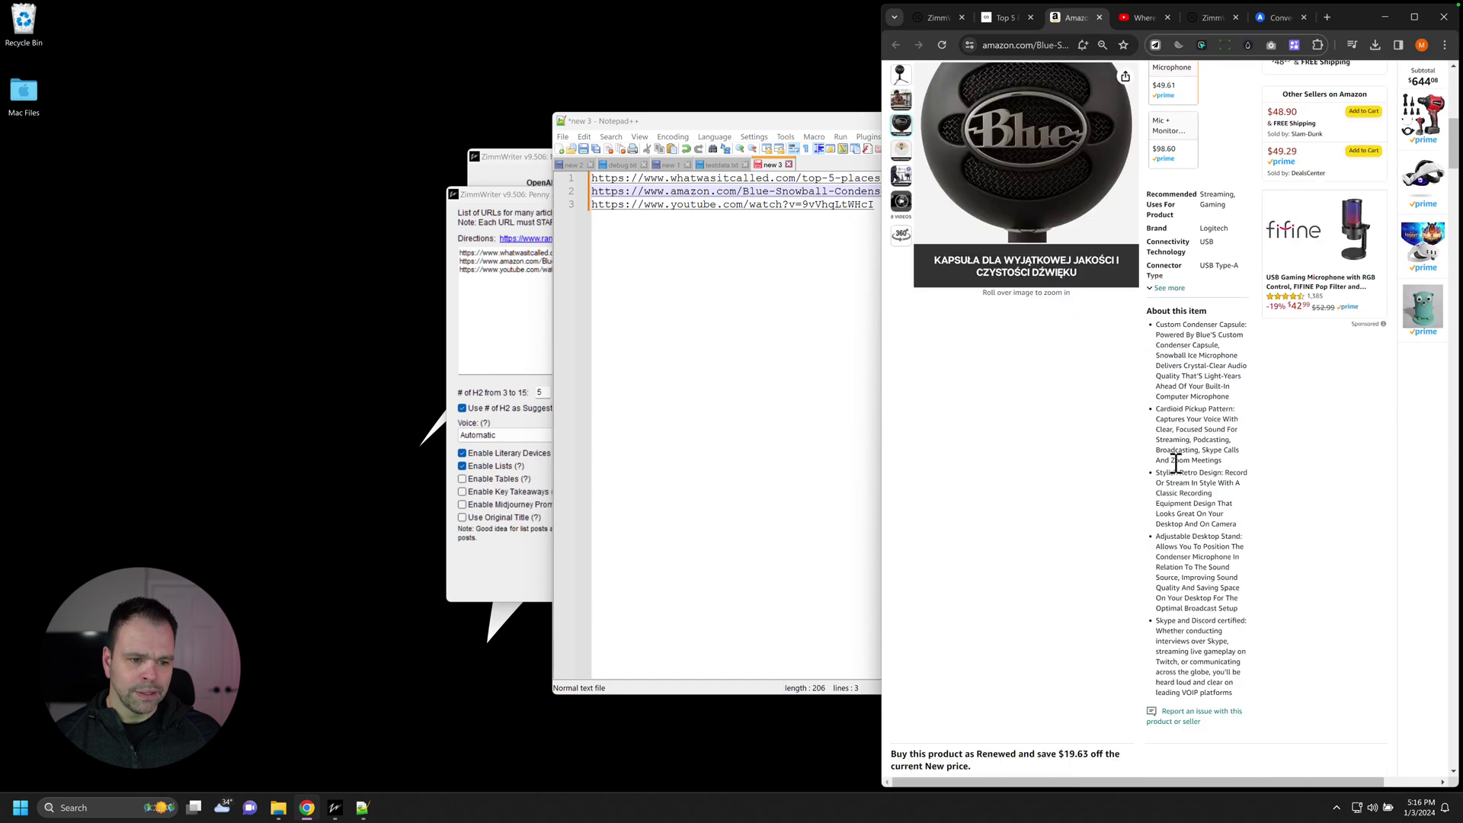
scroll(1154, 465, "up", 5)
left_click(695, 288)
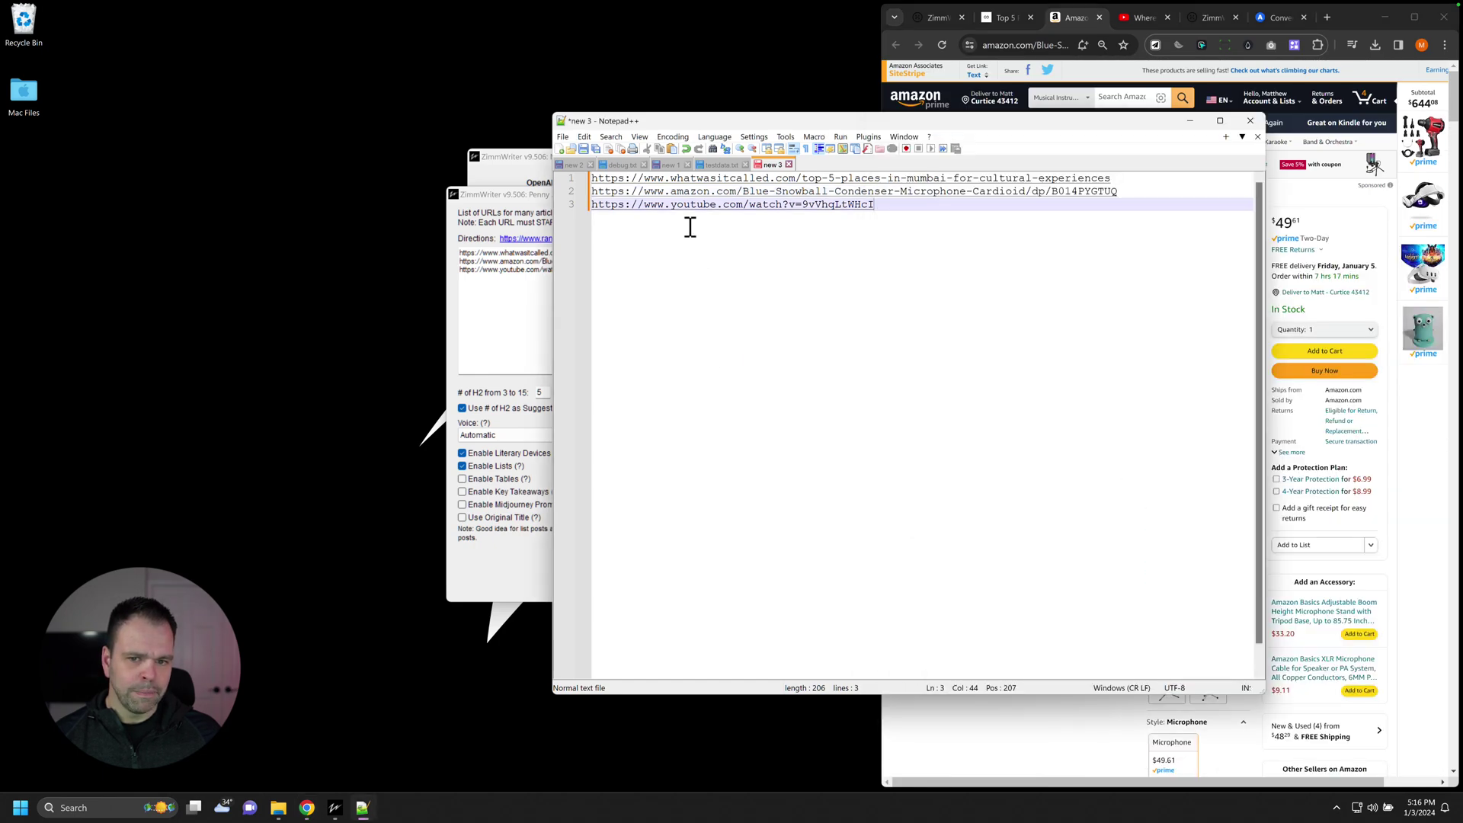
left_click(1141, 17)
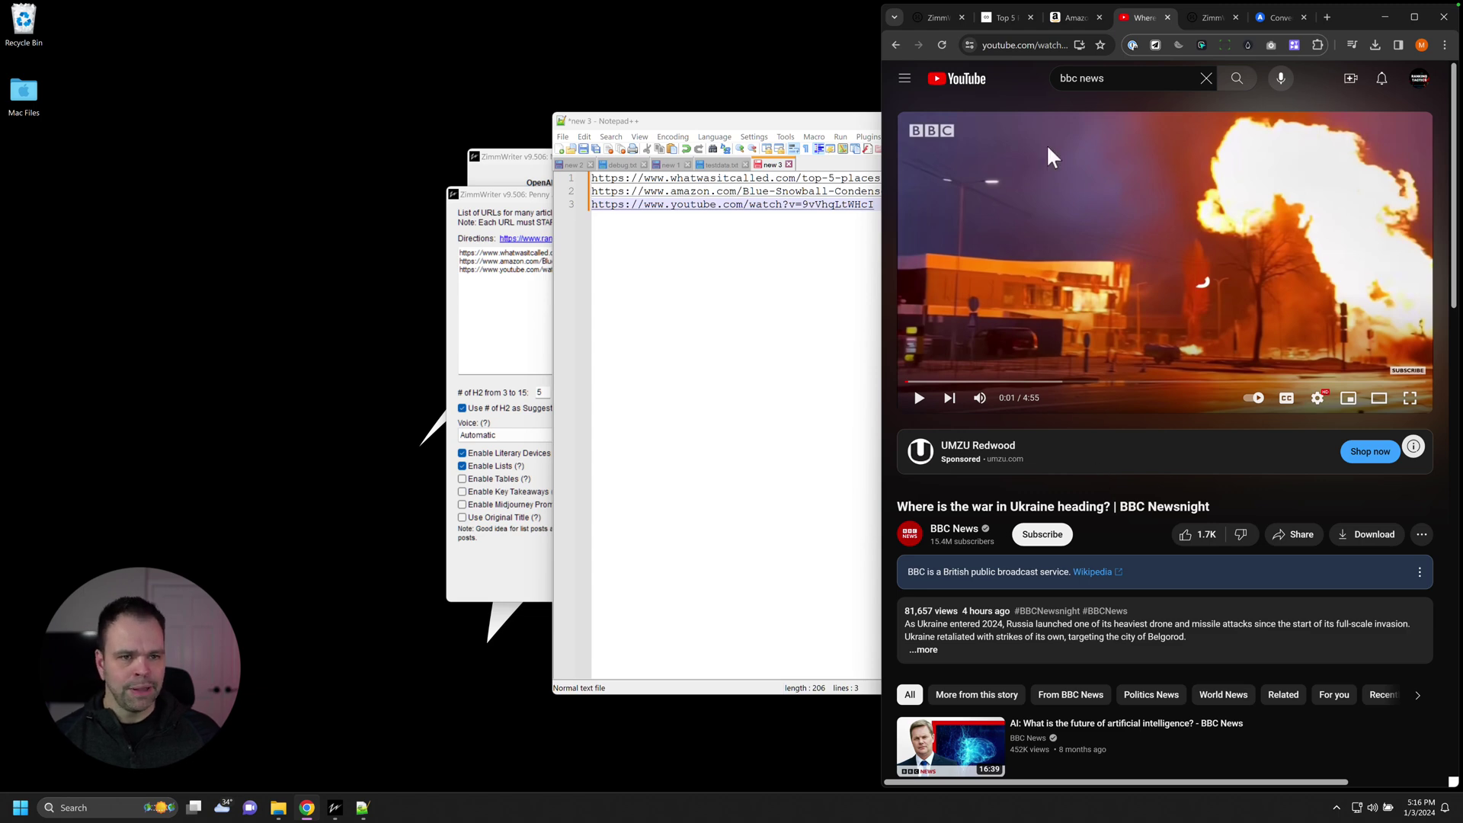
left_click(1005, 18)
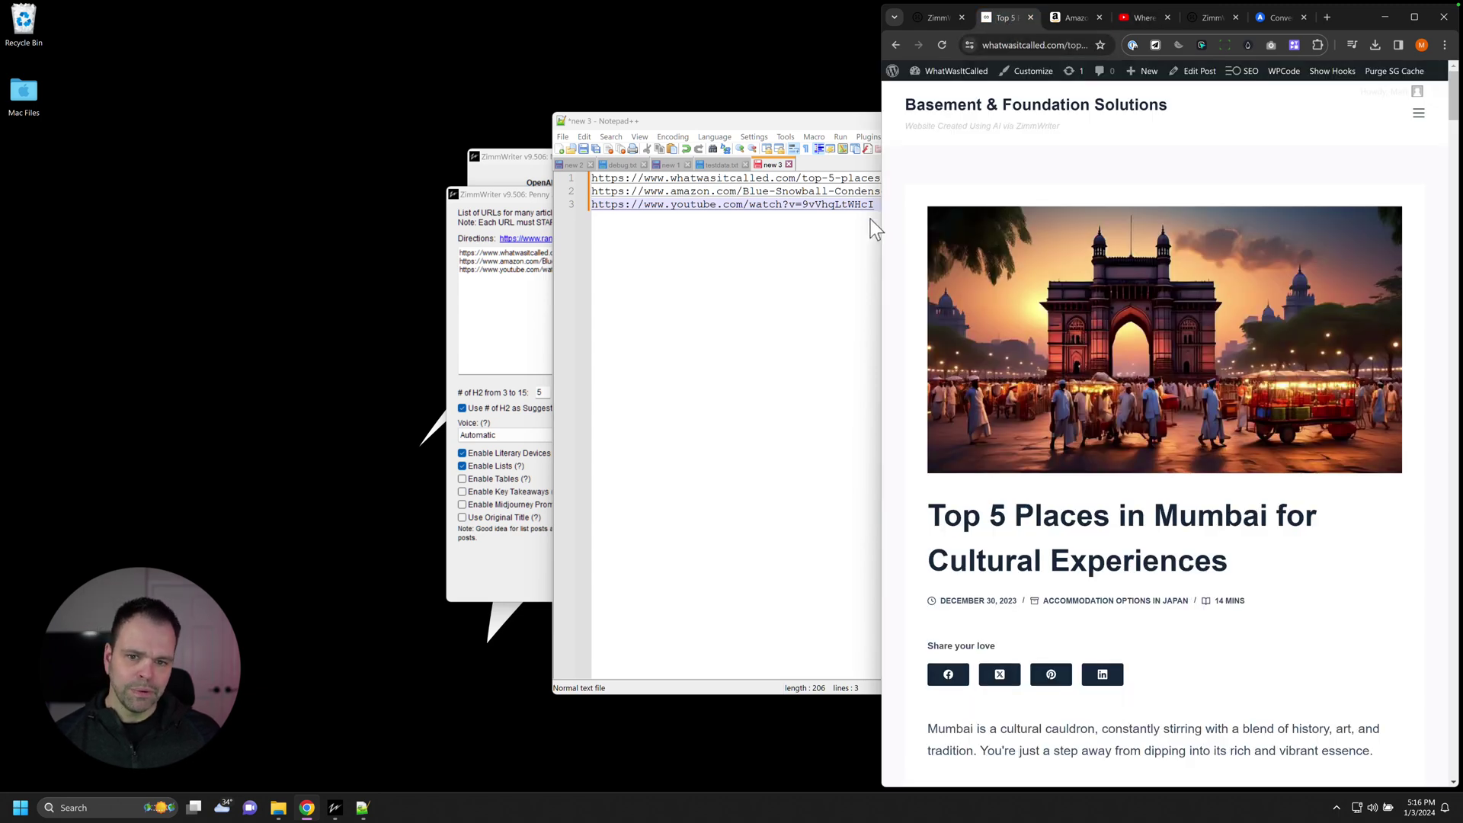
Bring the Notepad++ URL note forward and highlight the Amazon and YouTube URL lines.
left_click(839, 226)
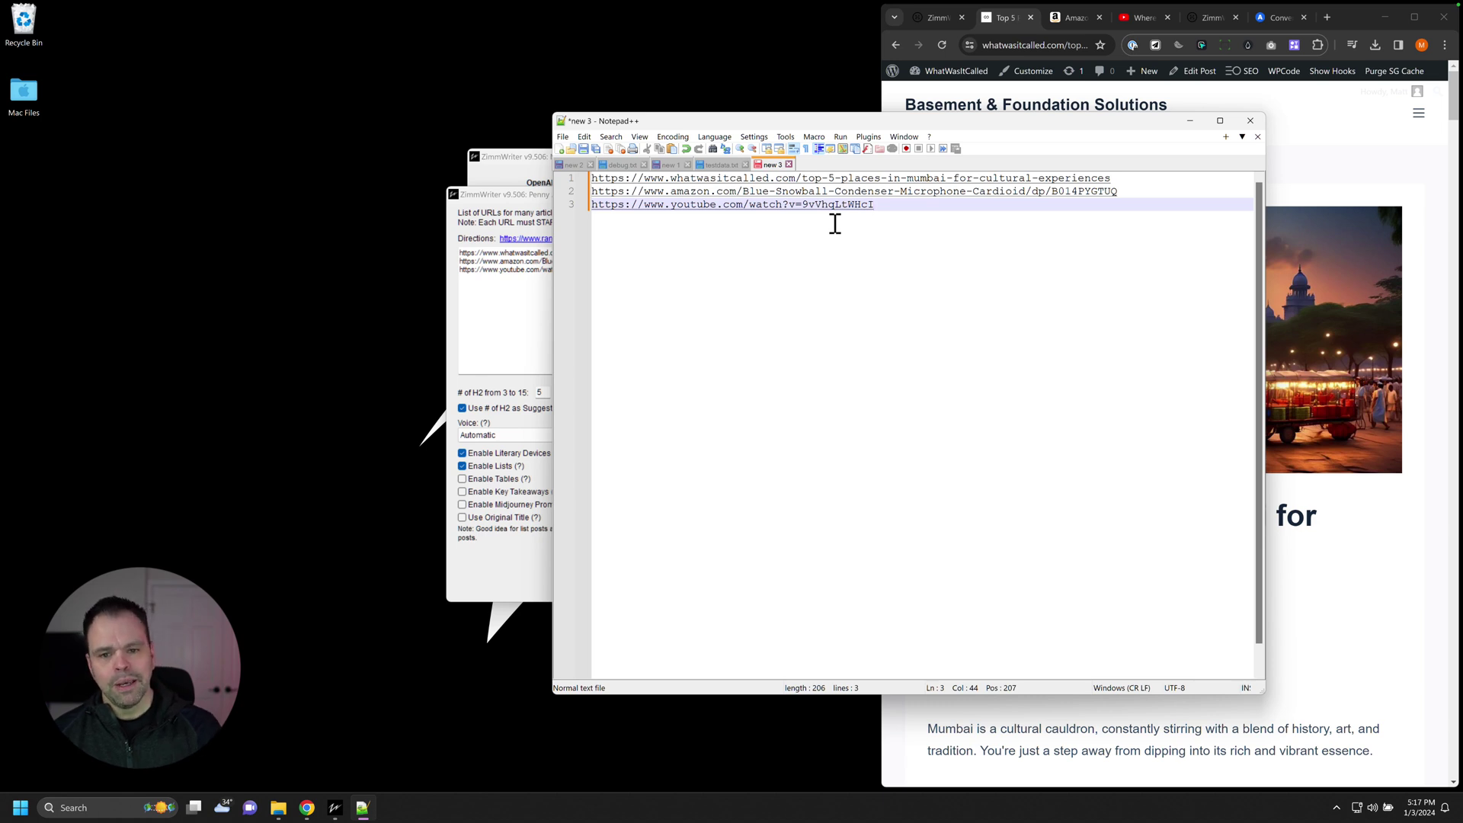
left_click_drag(1132, 191, 542, 192)
left_click_drag(884, 205, 547, 201)
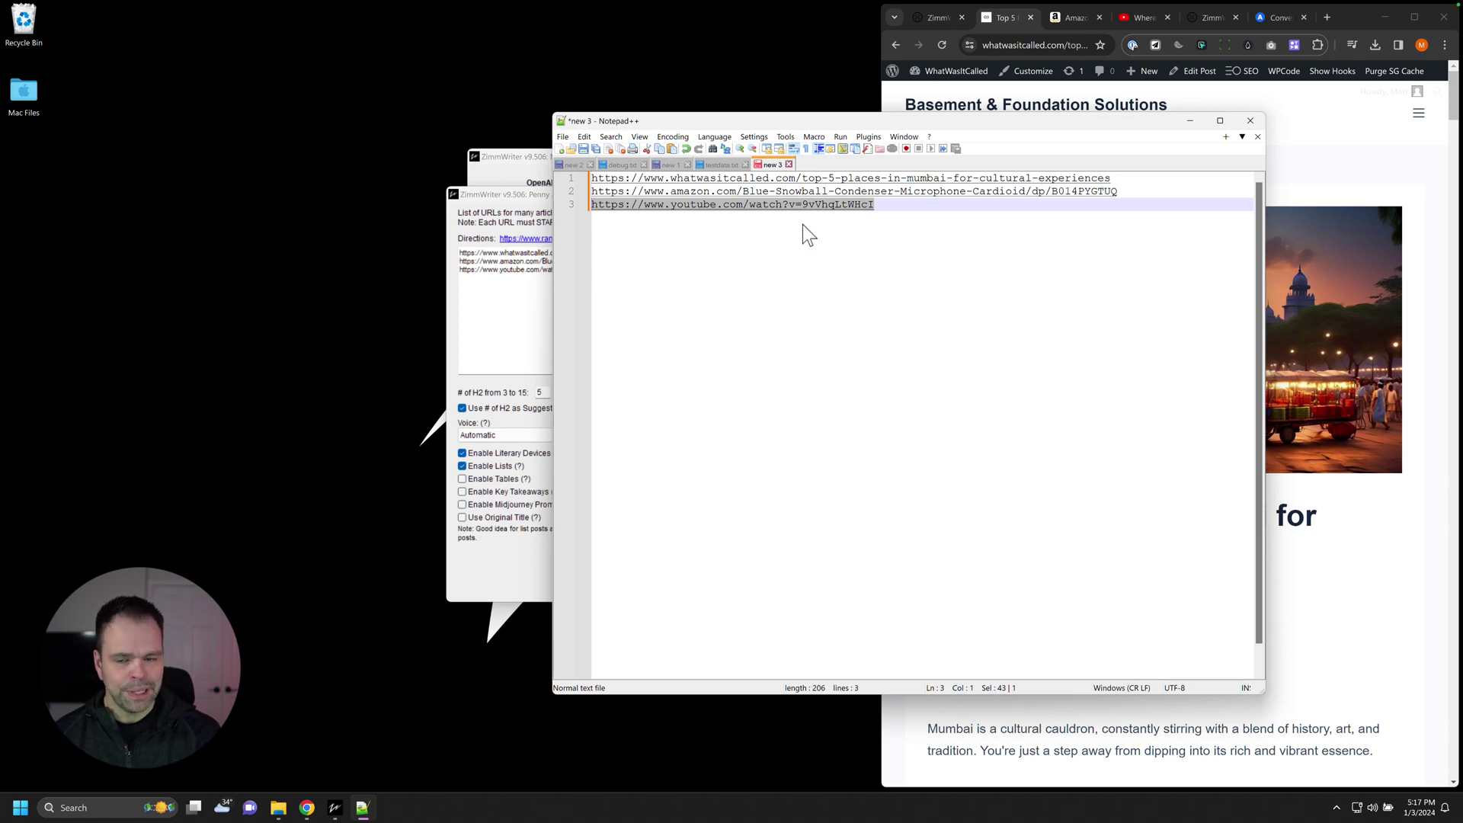
Select the three URLs in Penny Arcade, cancel the start confirmation, and close the window.
left_click(1189, 121)
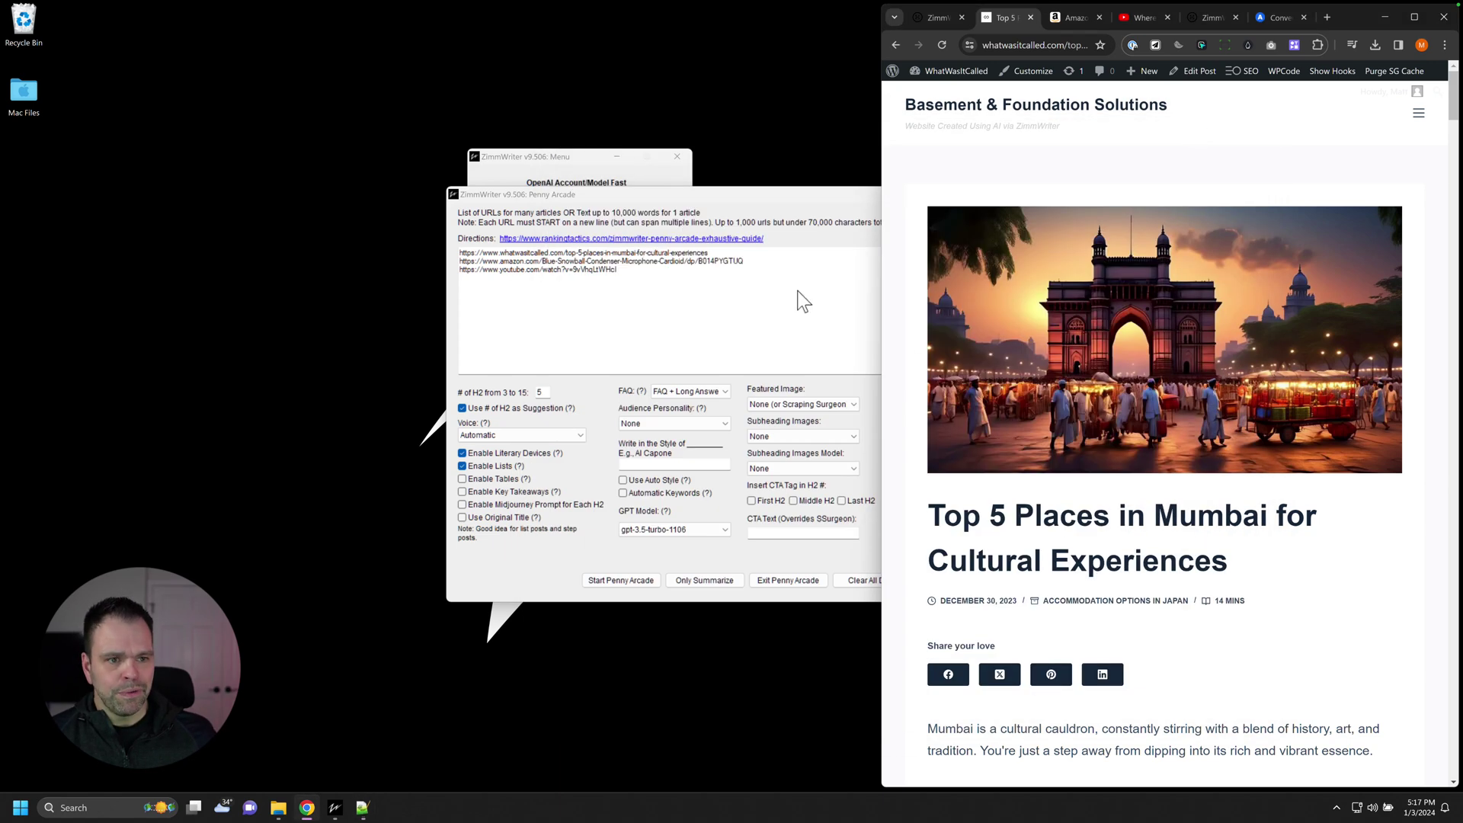
left_click_drag(689, 268, 460, 245)
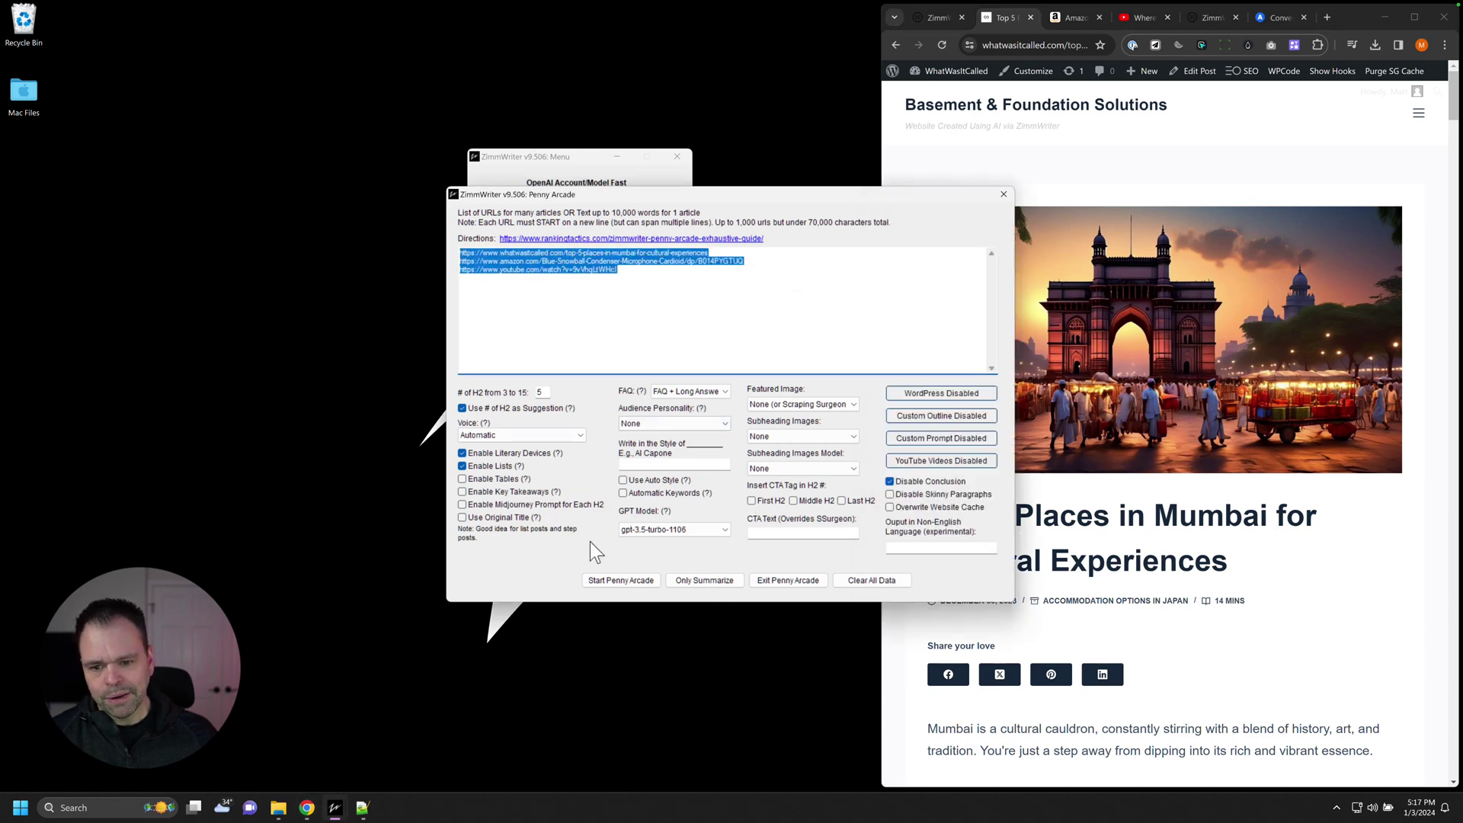
left_click(622, 581)
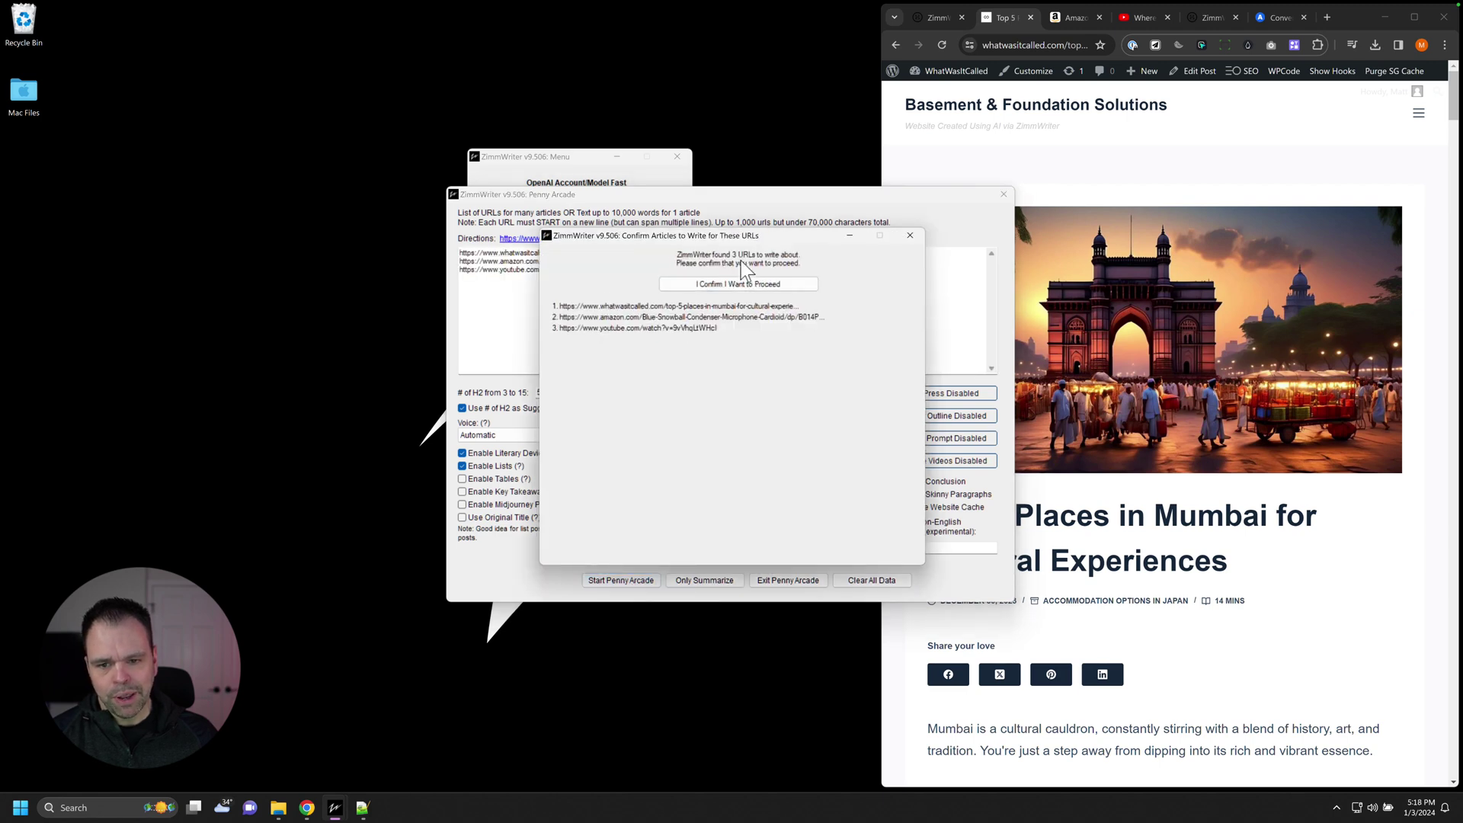
left_click(909, 236)
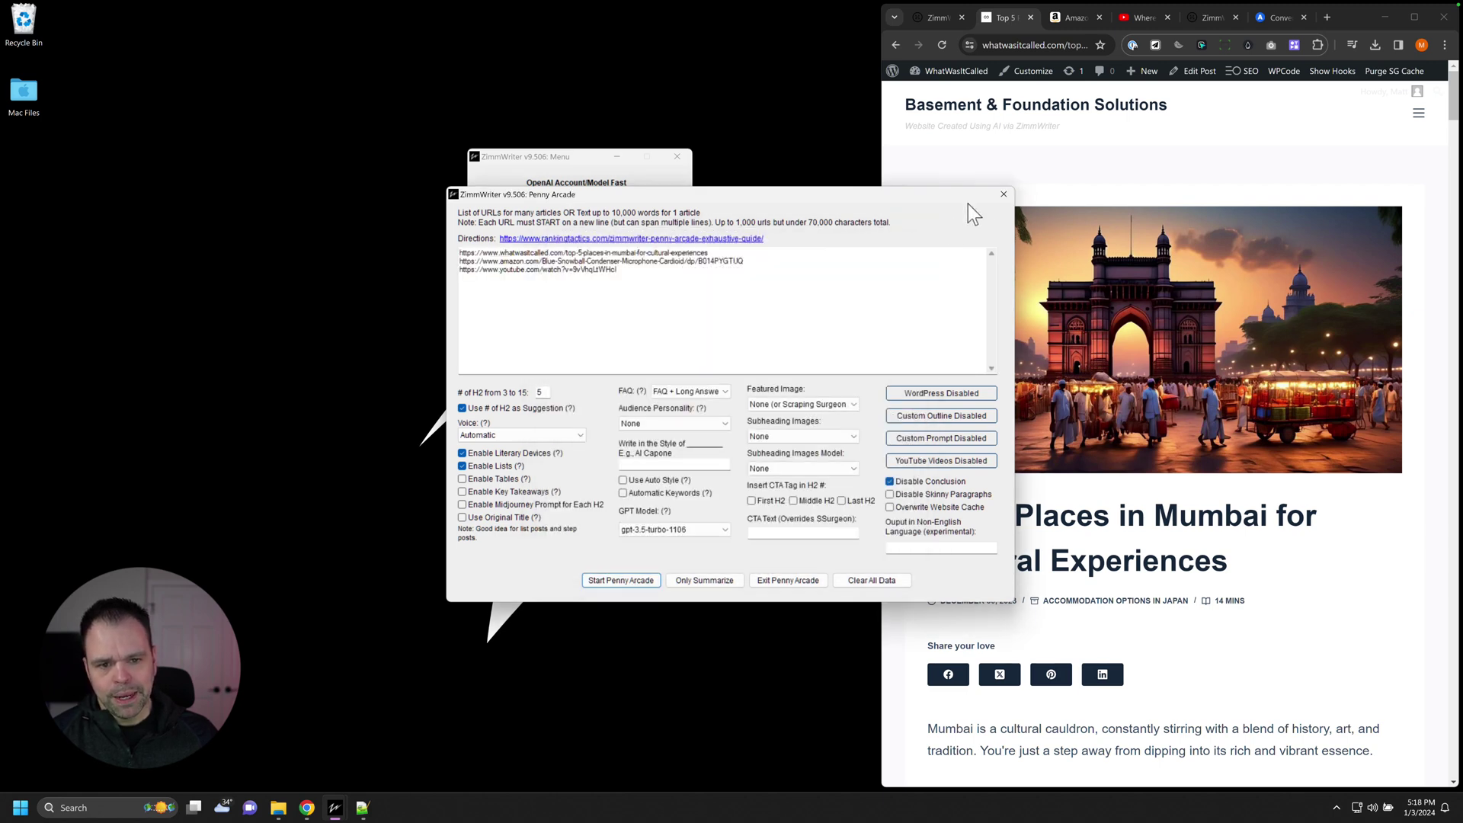
left_click(1004, 194)
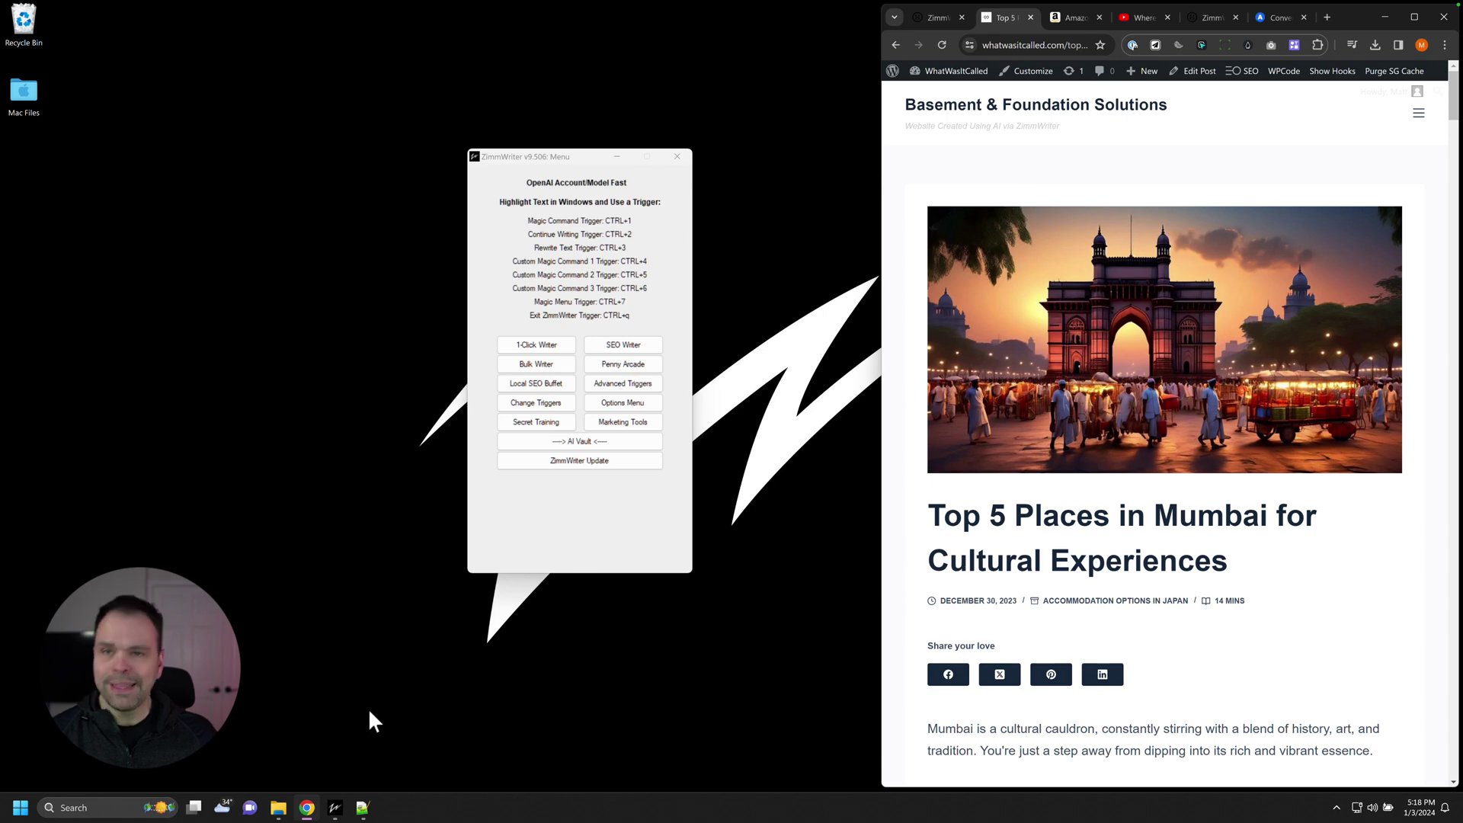
Open the output folder and the Mumbai text file, then reveal the folder beside the Markdown-to-Word converter.
left_click(278, 807)
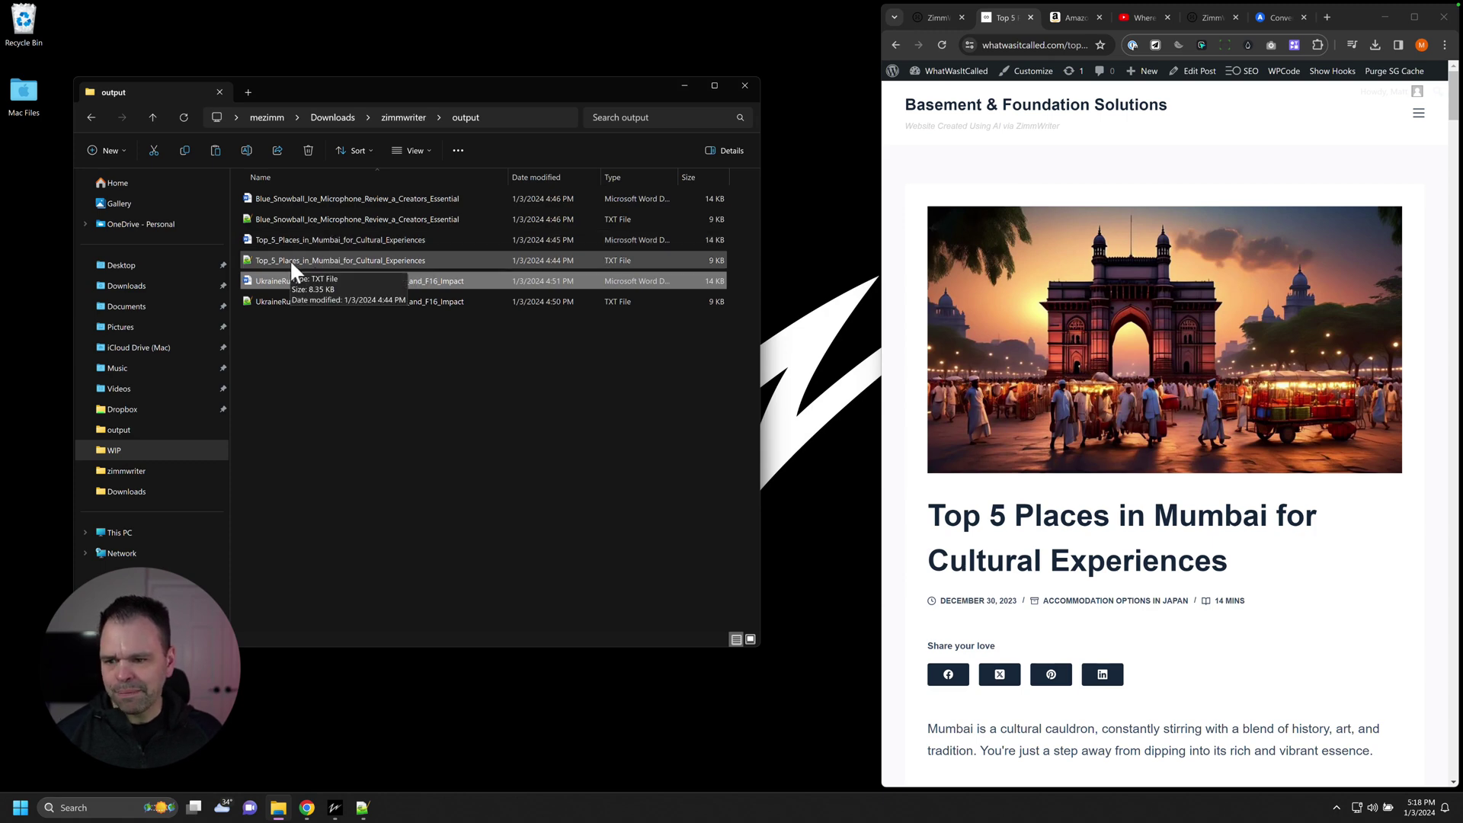
double_click(300, 259)
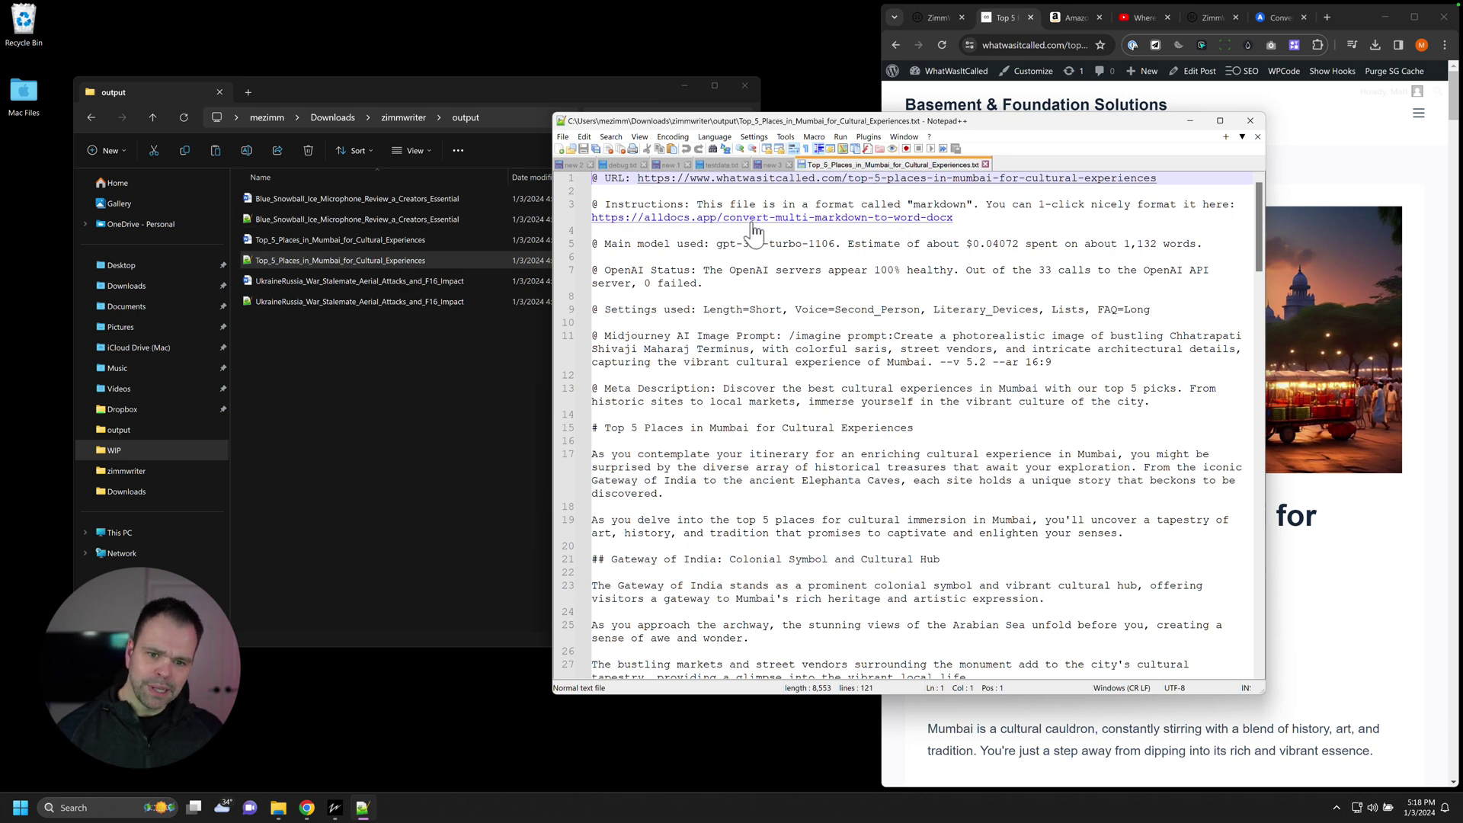
left_click(1272, 17)
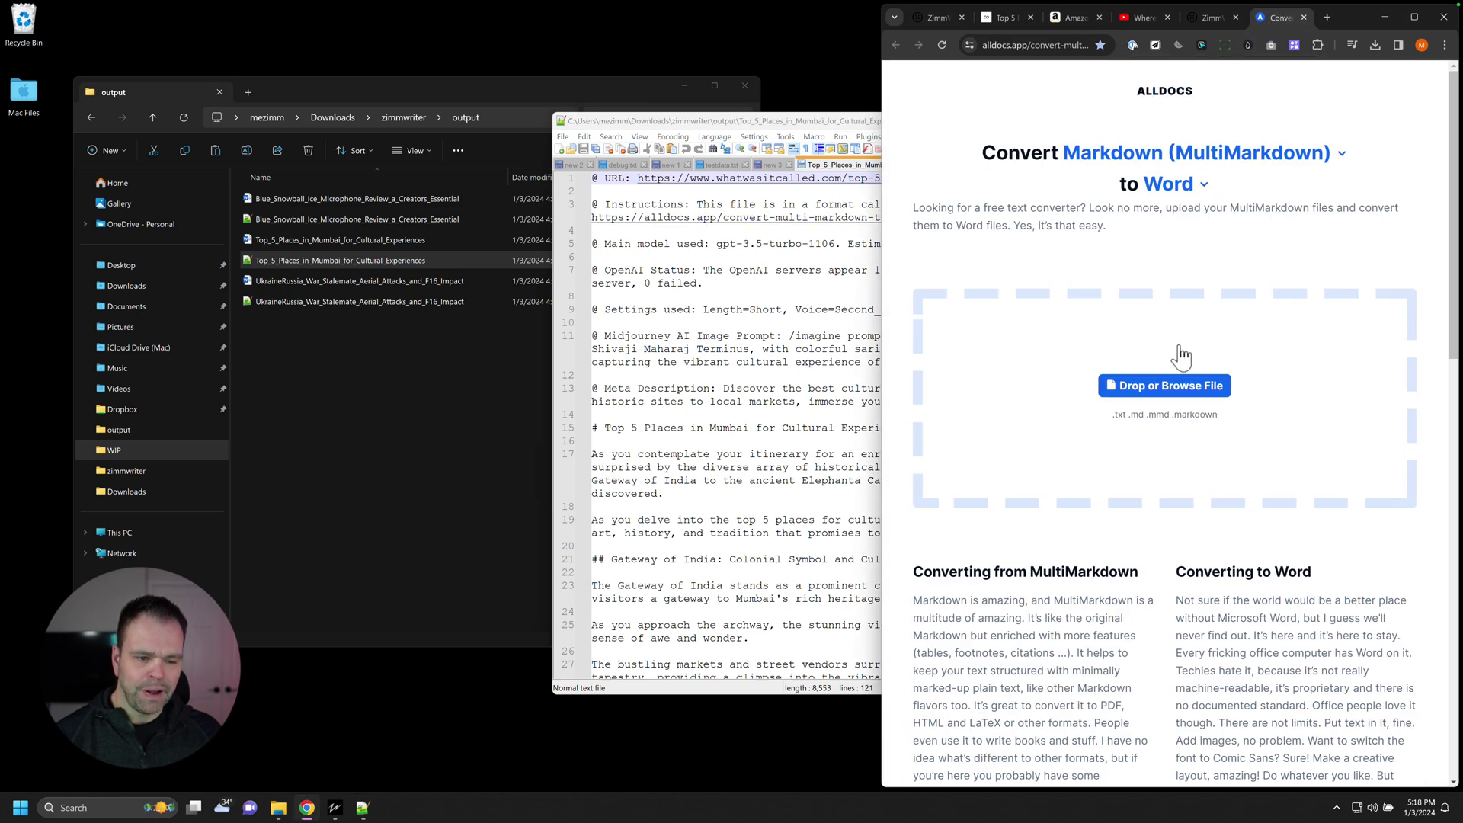
left_click(792, 254)
left_click(1189, 122)
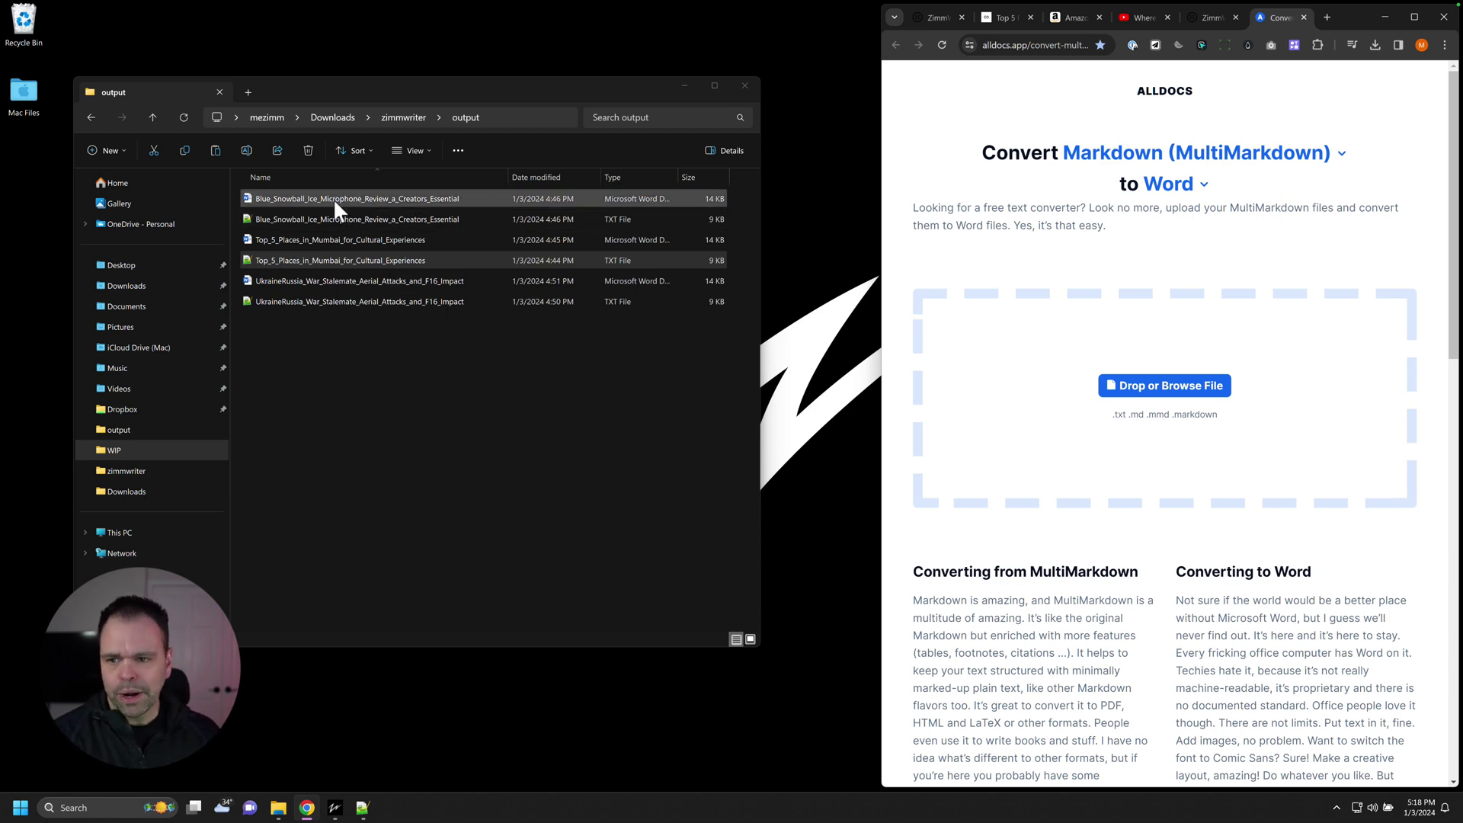
Open the Top 5 Places in Mumbai .docx beside the blog post and select its 0.04072 cost estimate.
double_click(314, 239)
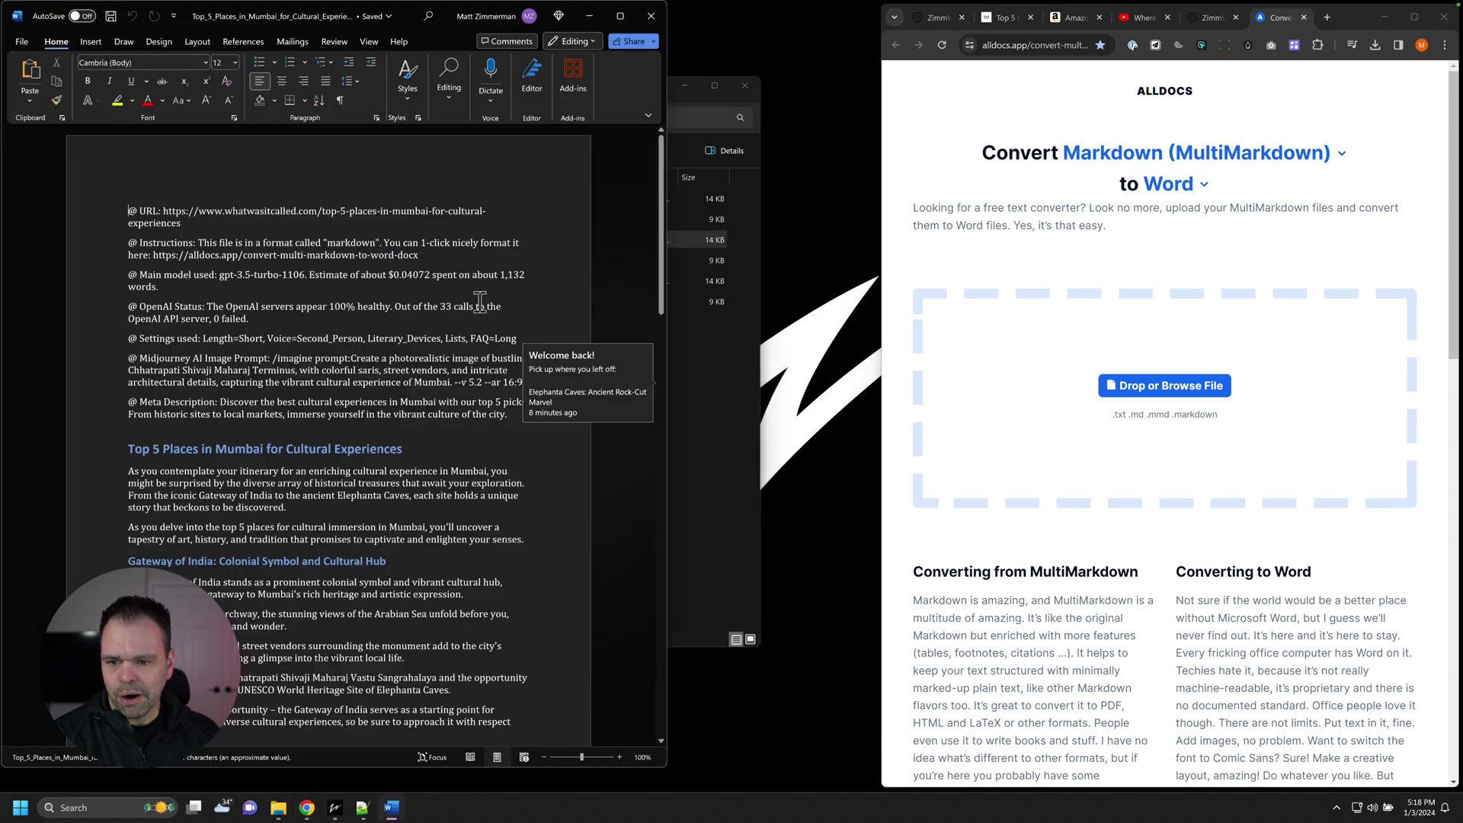
left_click(1004, 17)
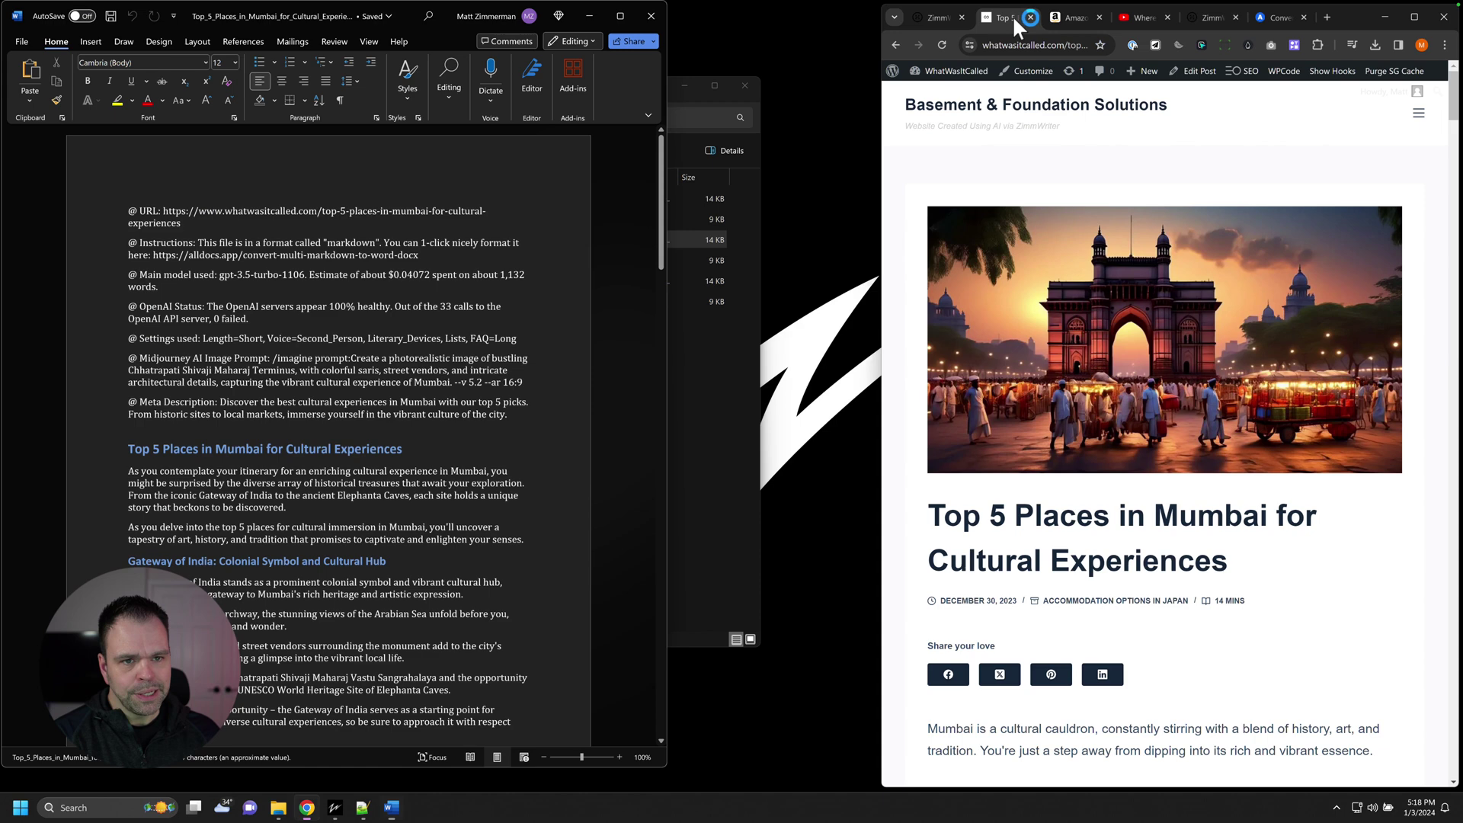
scroll(1020, 579, "down", 4)
left_click(282, 339)
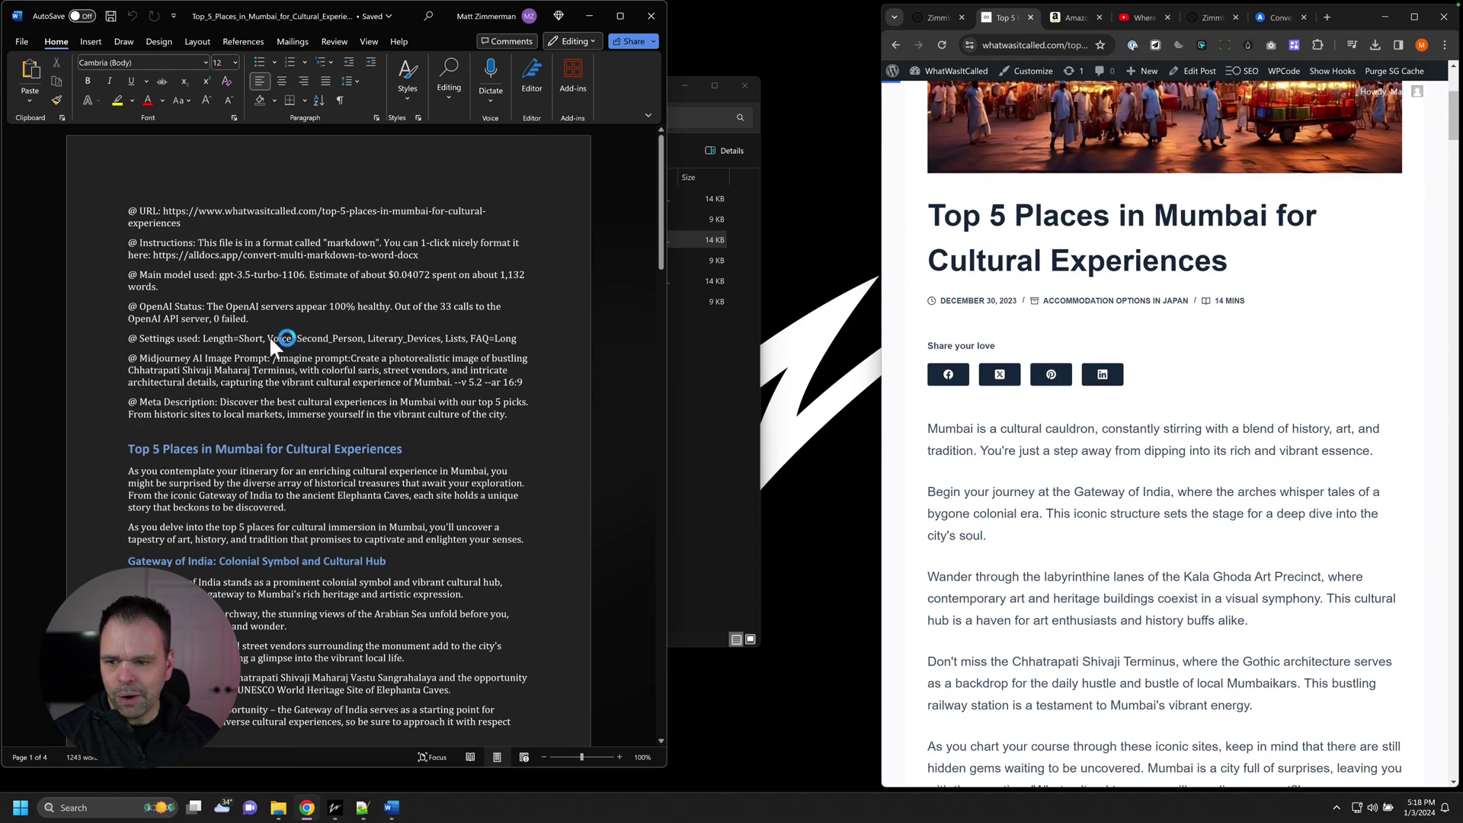
left_click(241, 274)
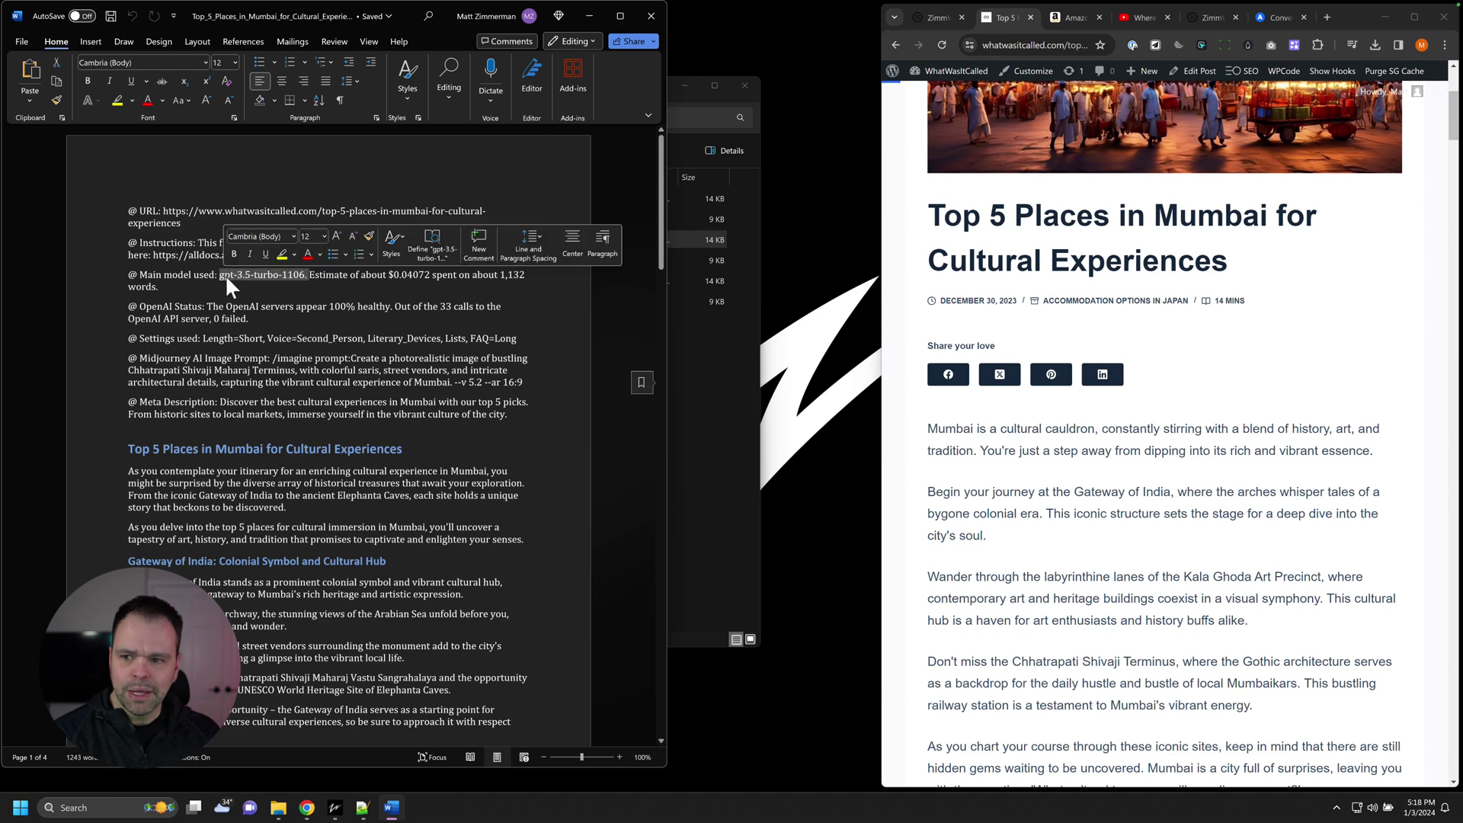
double_click(415, 274)
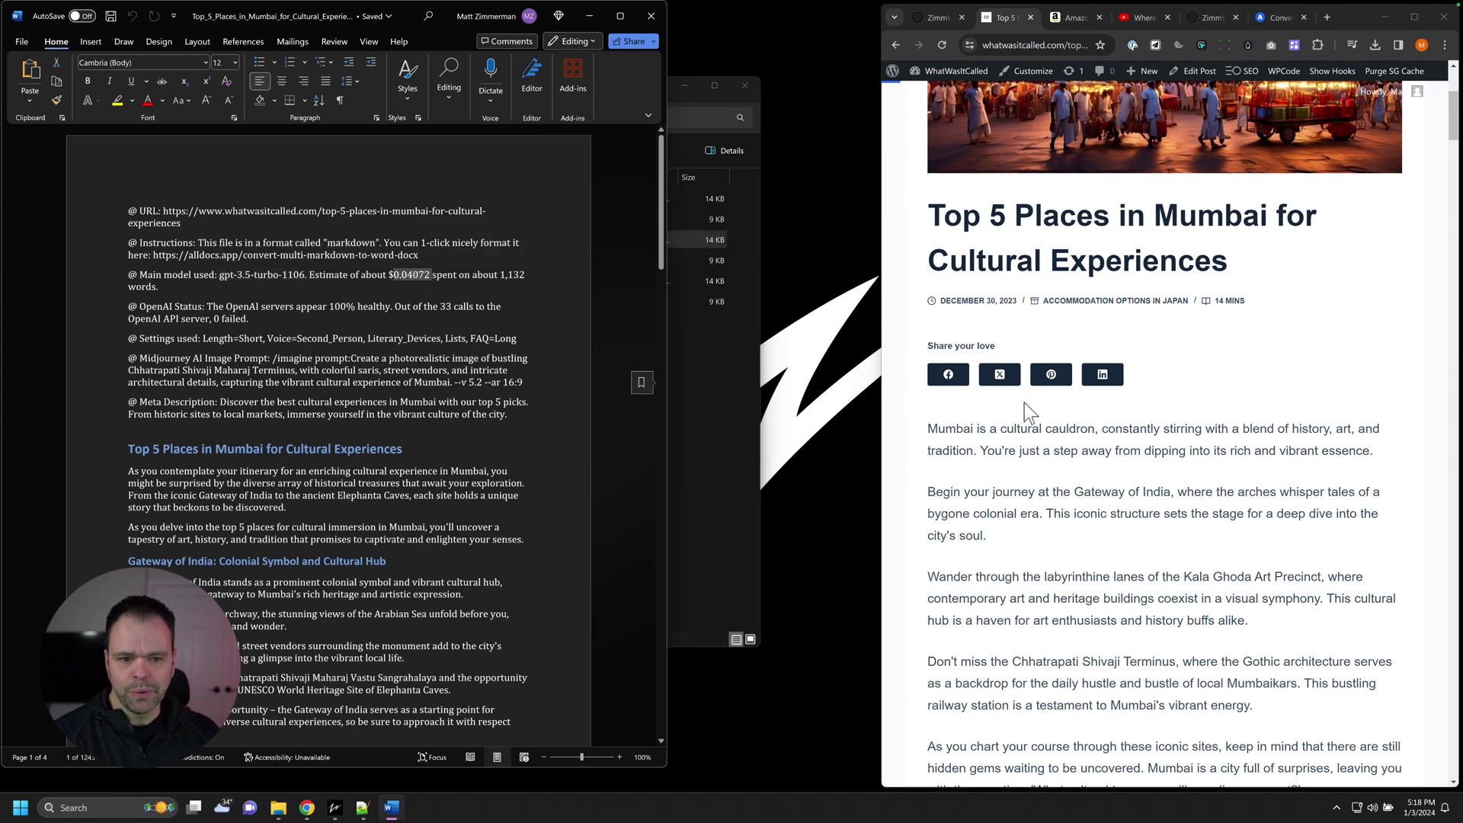
Scroll through the Mumbai document's headings, sections and FAQ, then close it.
scroll(425, 465, "down", 3)
scroll(424, 465, "up", 1)
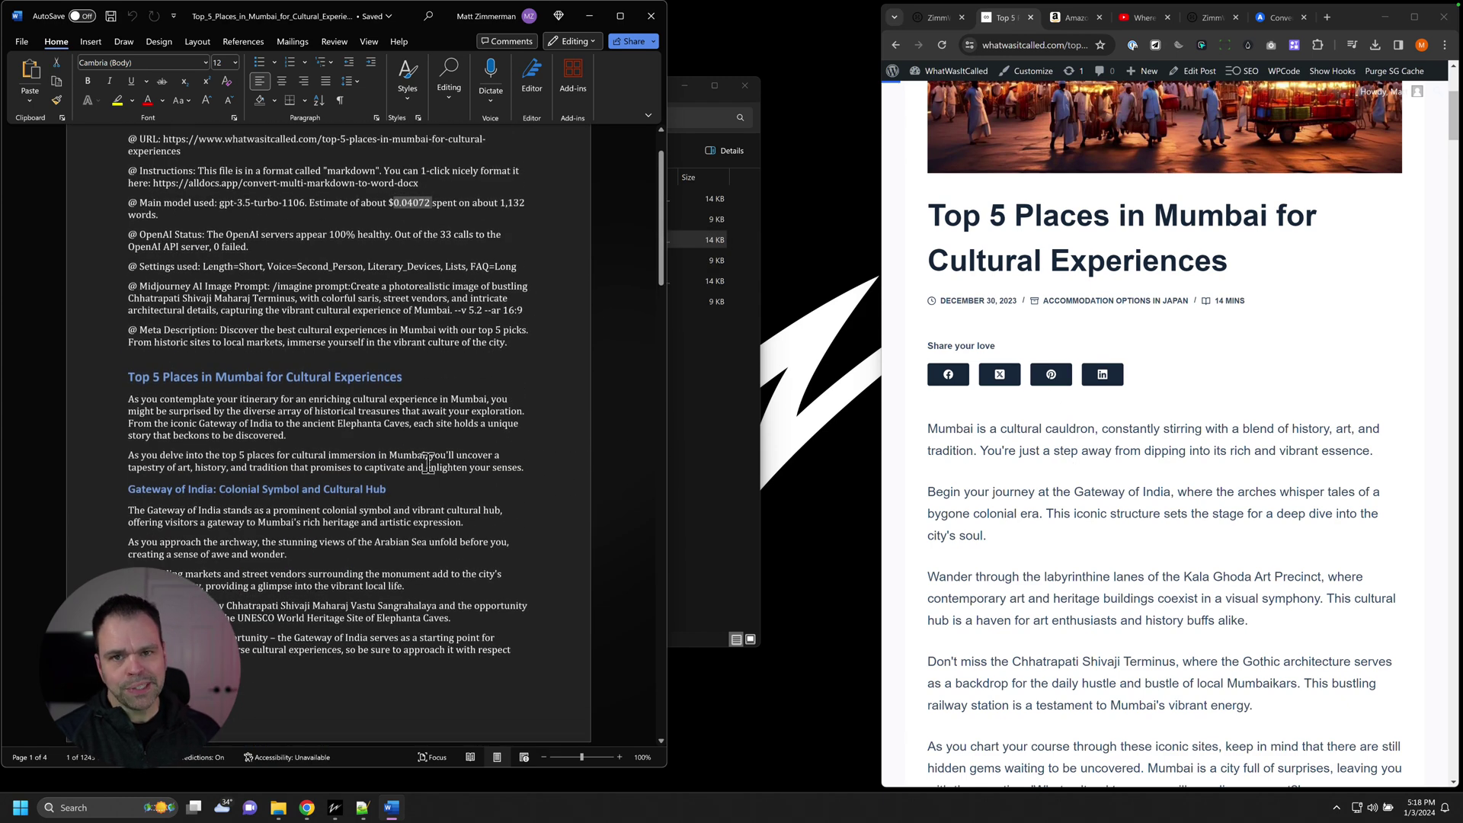
scroll(1153, 476, "down", 5)
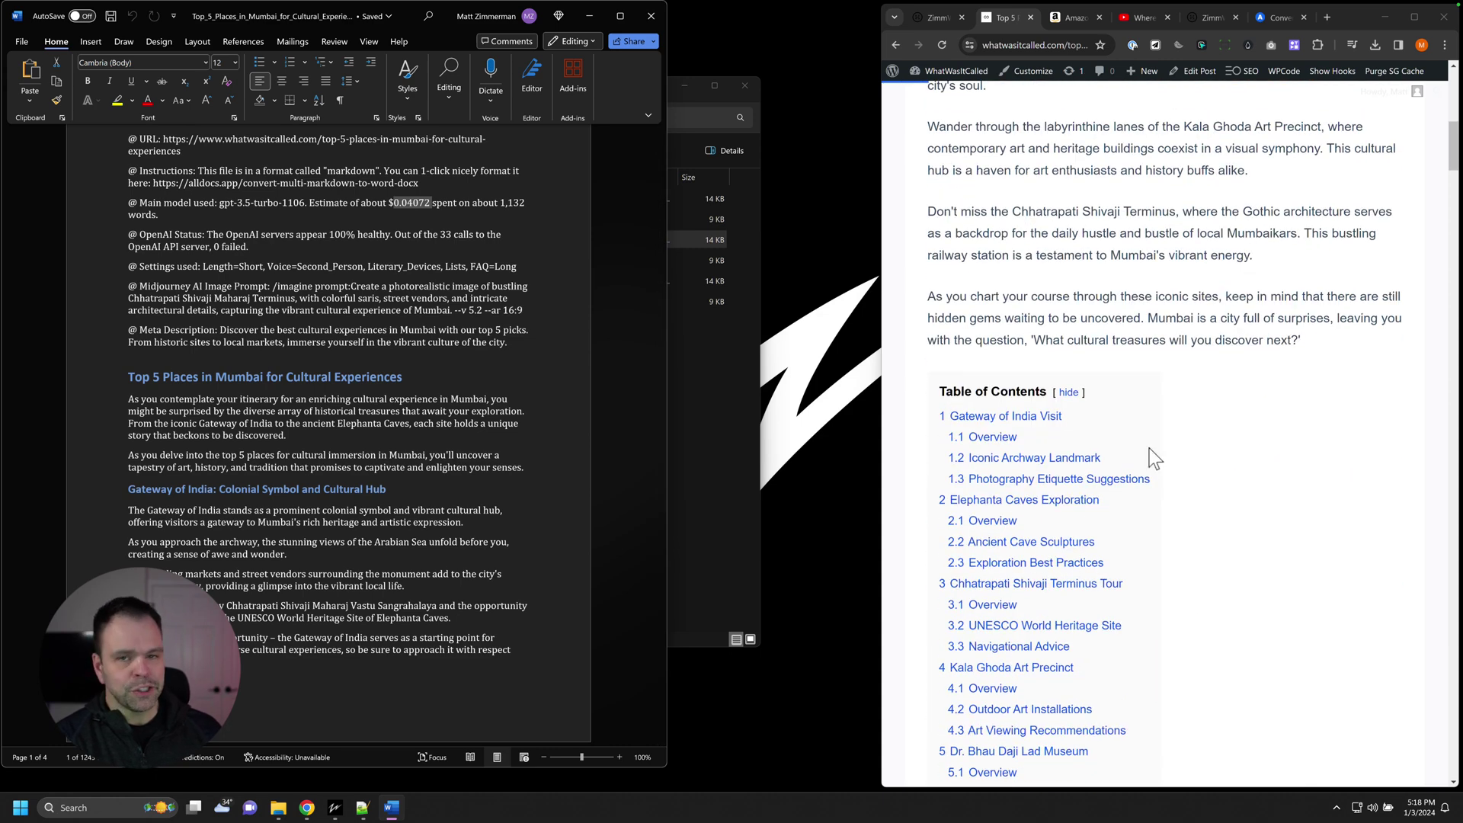
scroll(1124, 445, "down", 2)
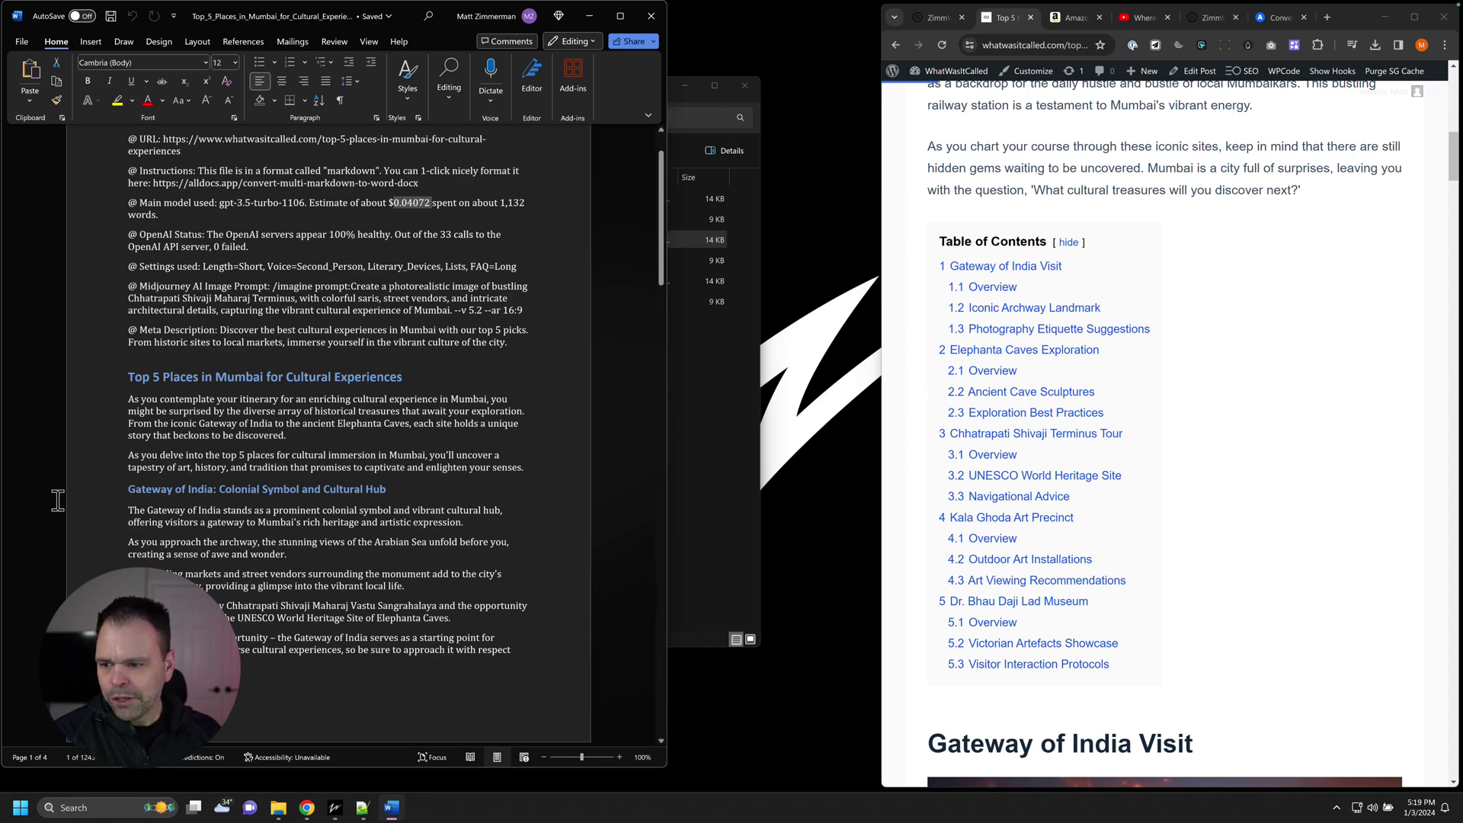
scroll(291, 430, "down", 5)
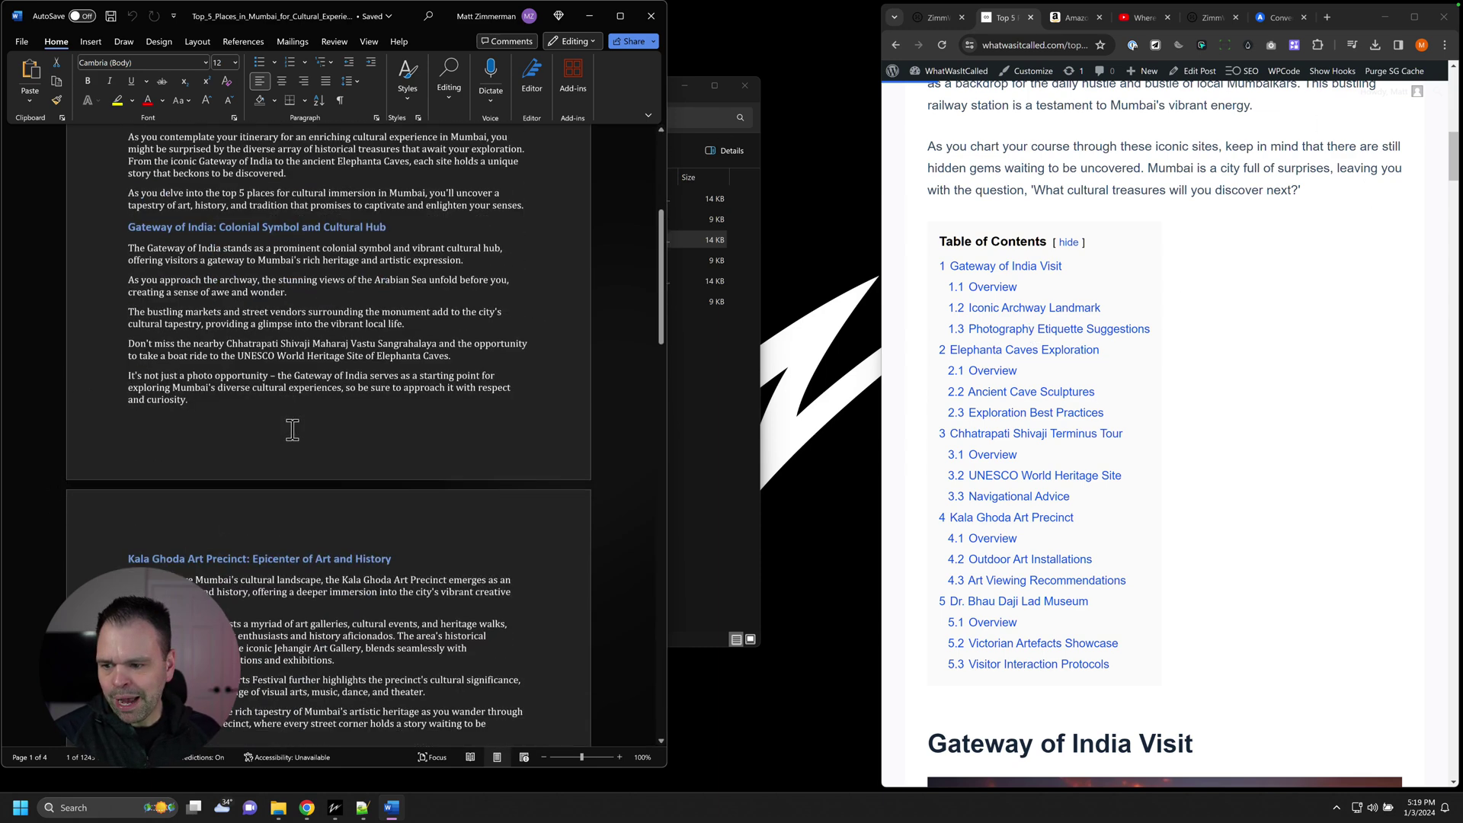
scroll(291, 431, "down", 20)
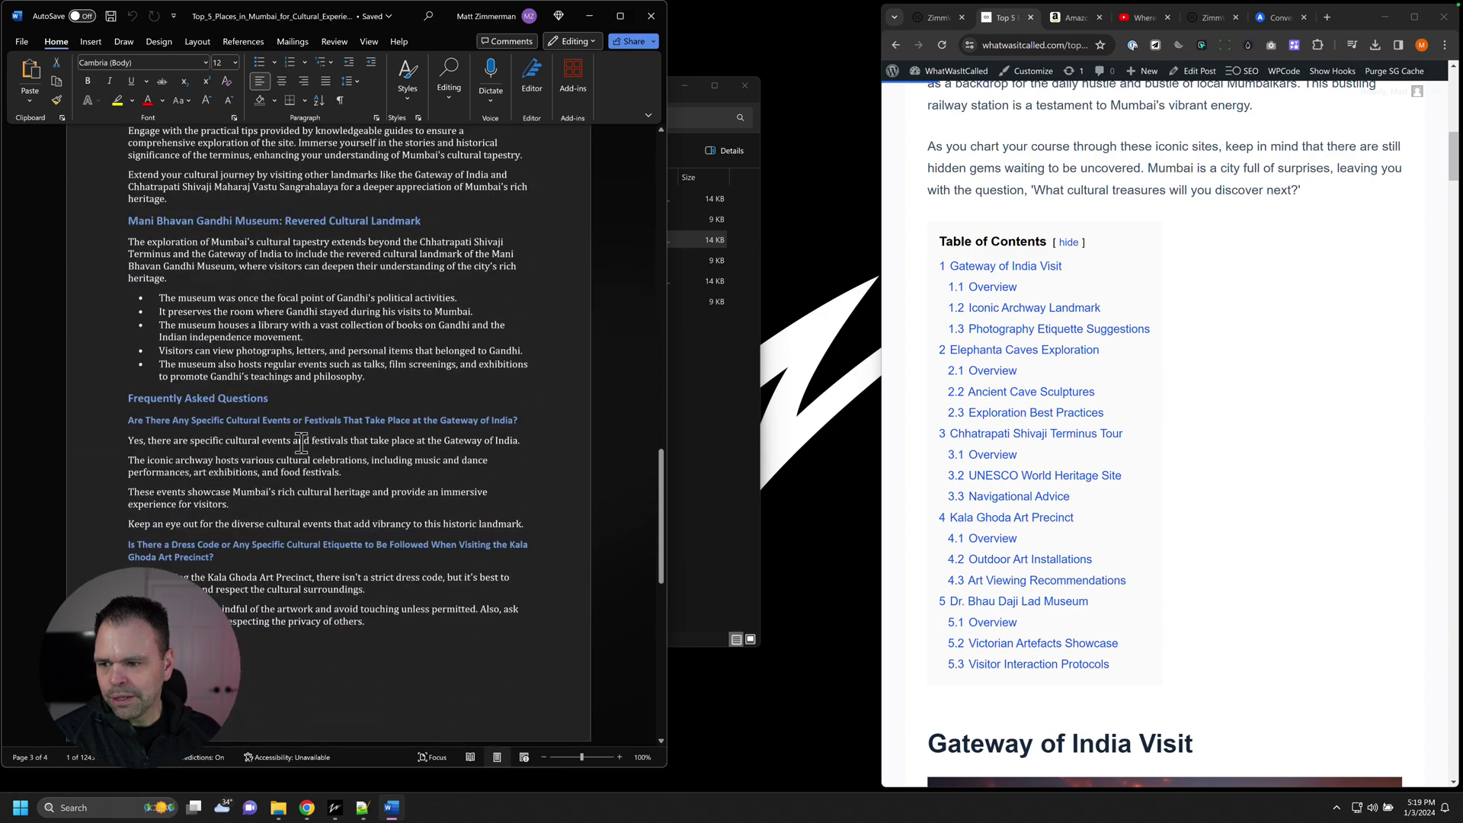
scroll(301, 442, "down", 15)
left_click(652, 16)
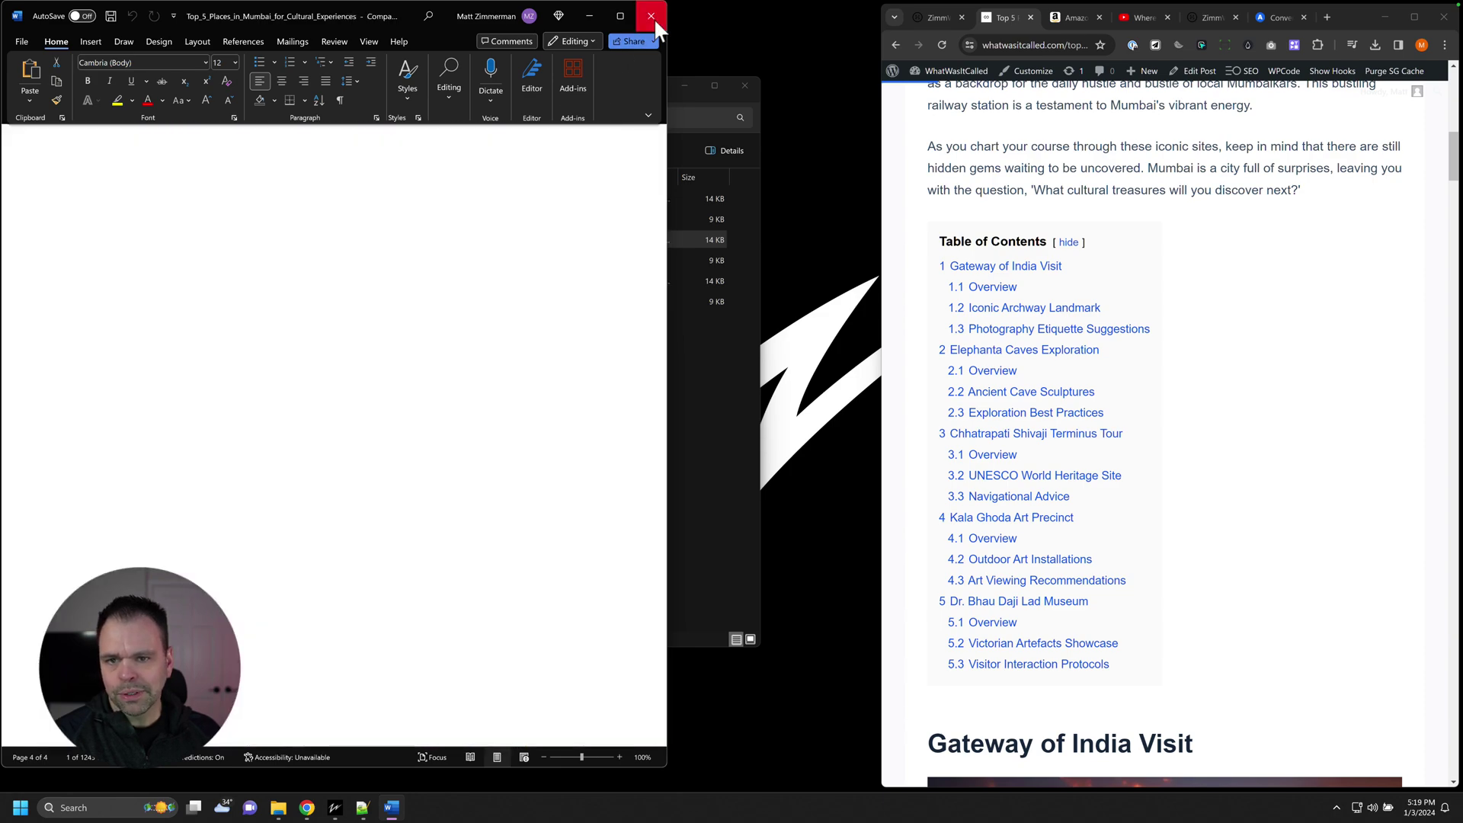
Open the Blue Snowball review .docx beside the Amazon listing, scroll through it, and close it.
double_click(287, 198)
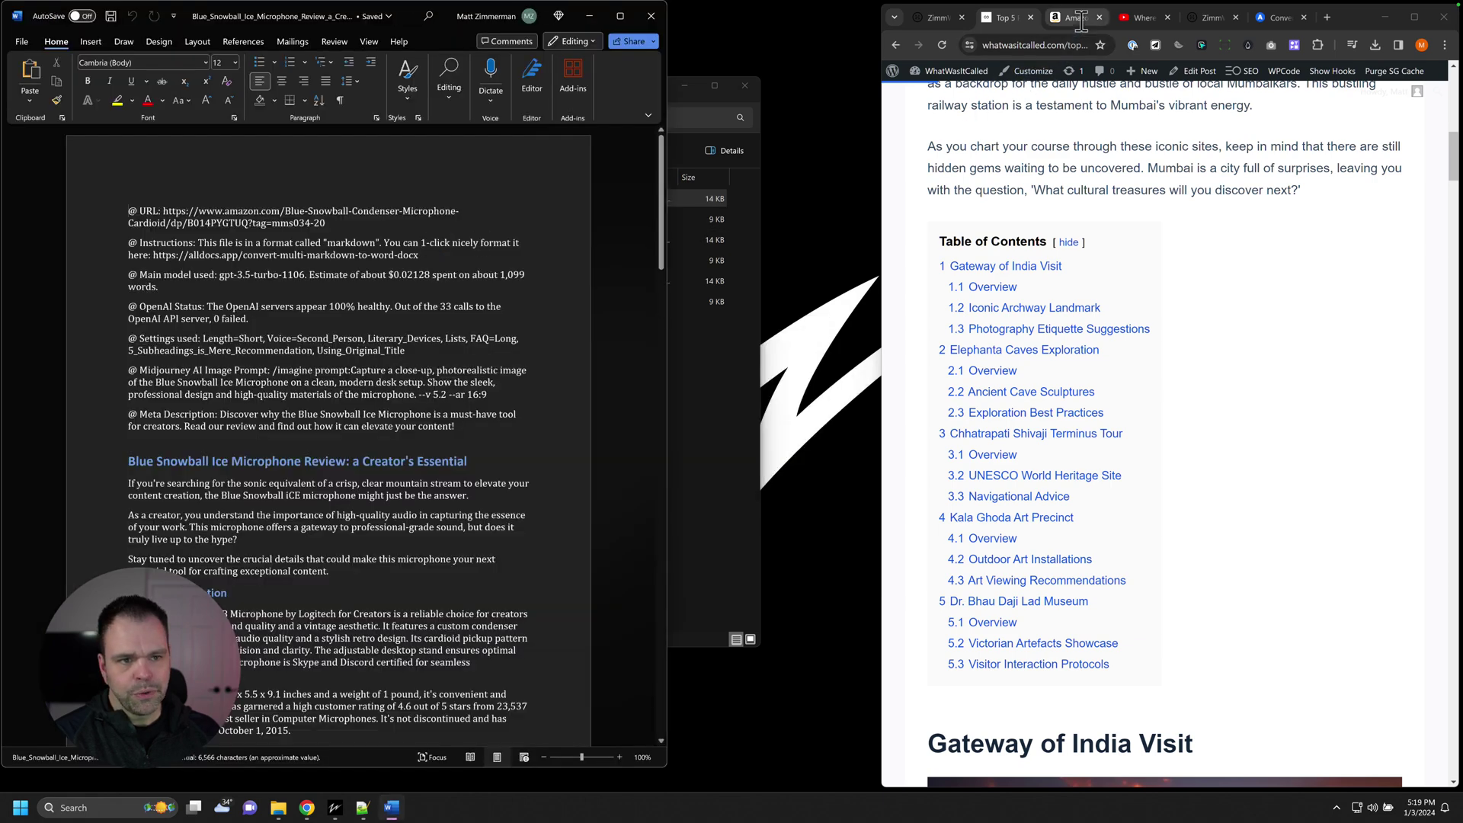
left_click(1073, 16)
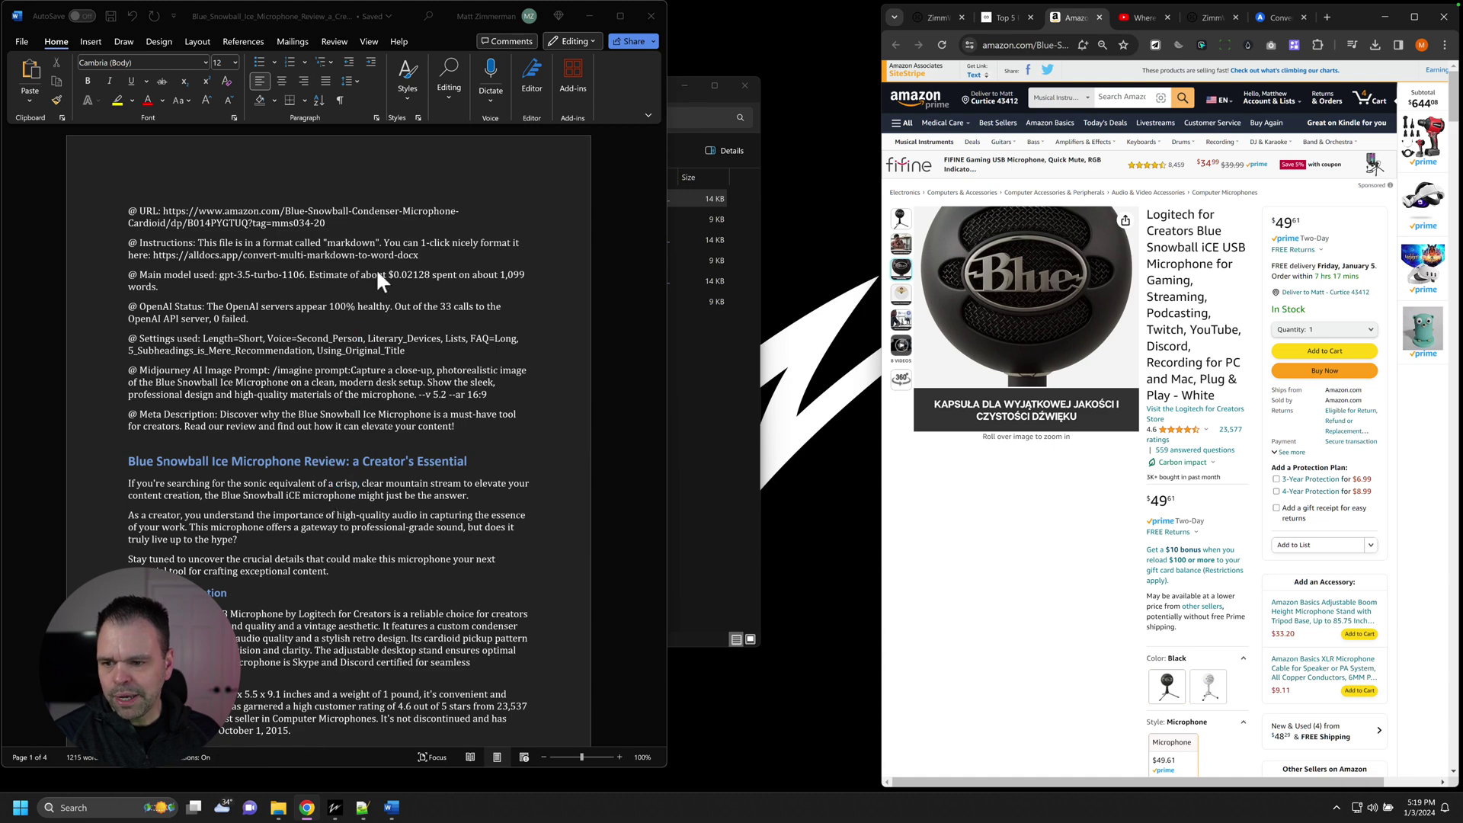
left_click(417, 271)
left_click_drag(423, 271, 401, 271)
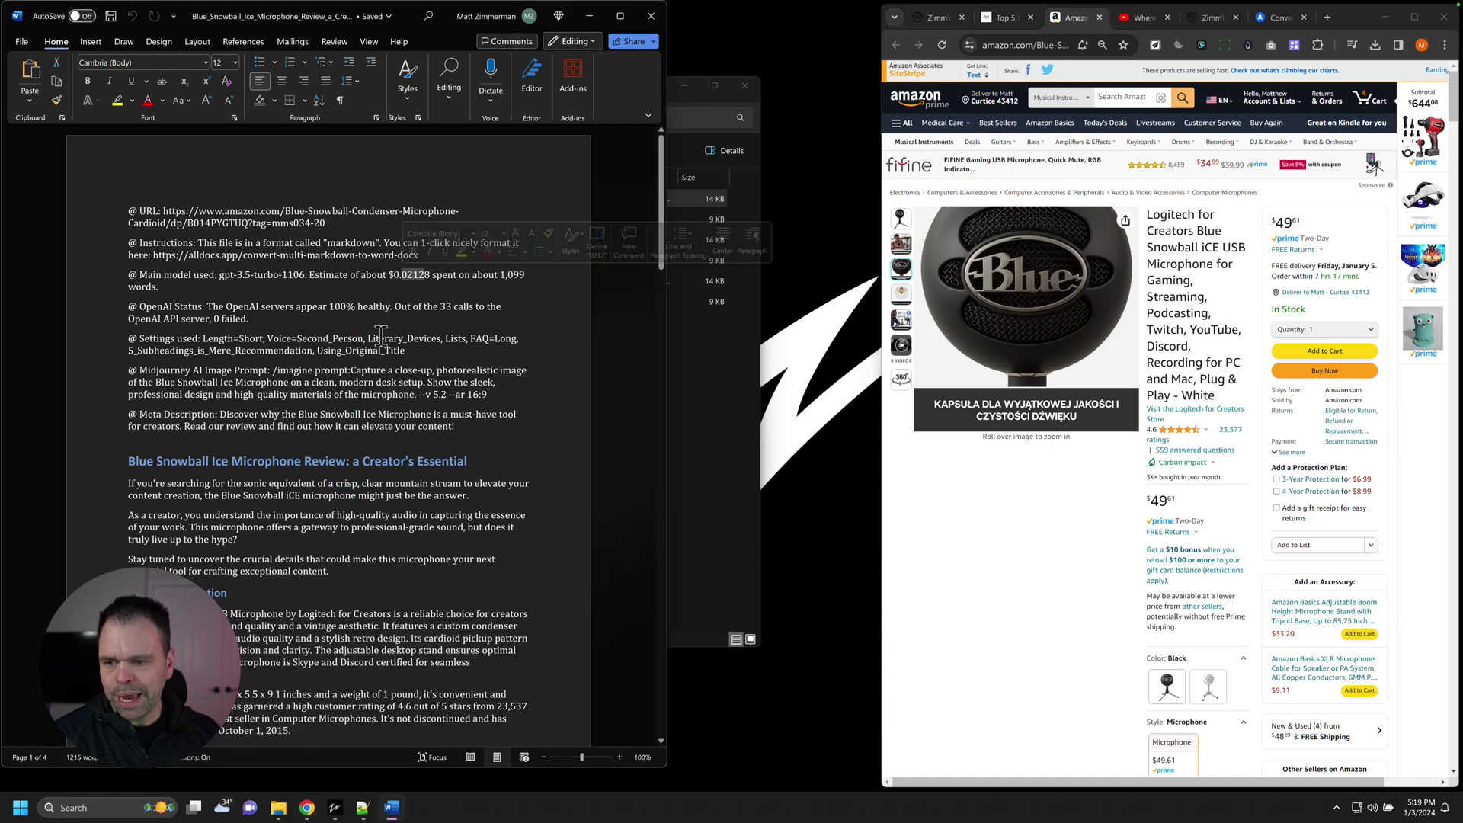
scroll(380, 336, "down", 4)
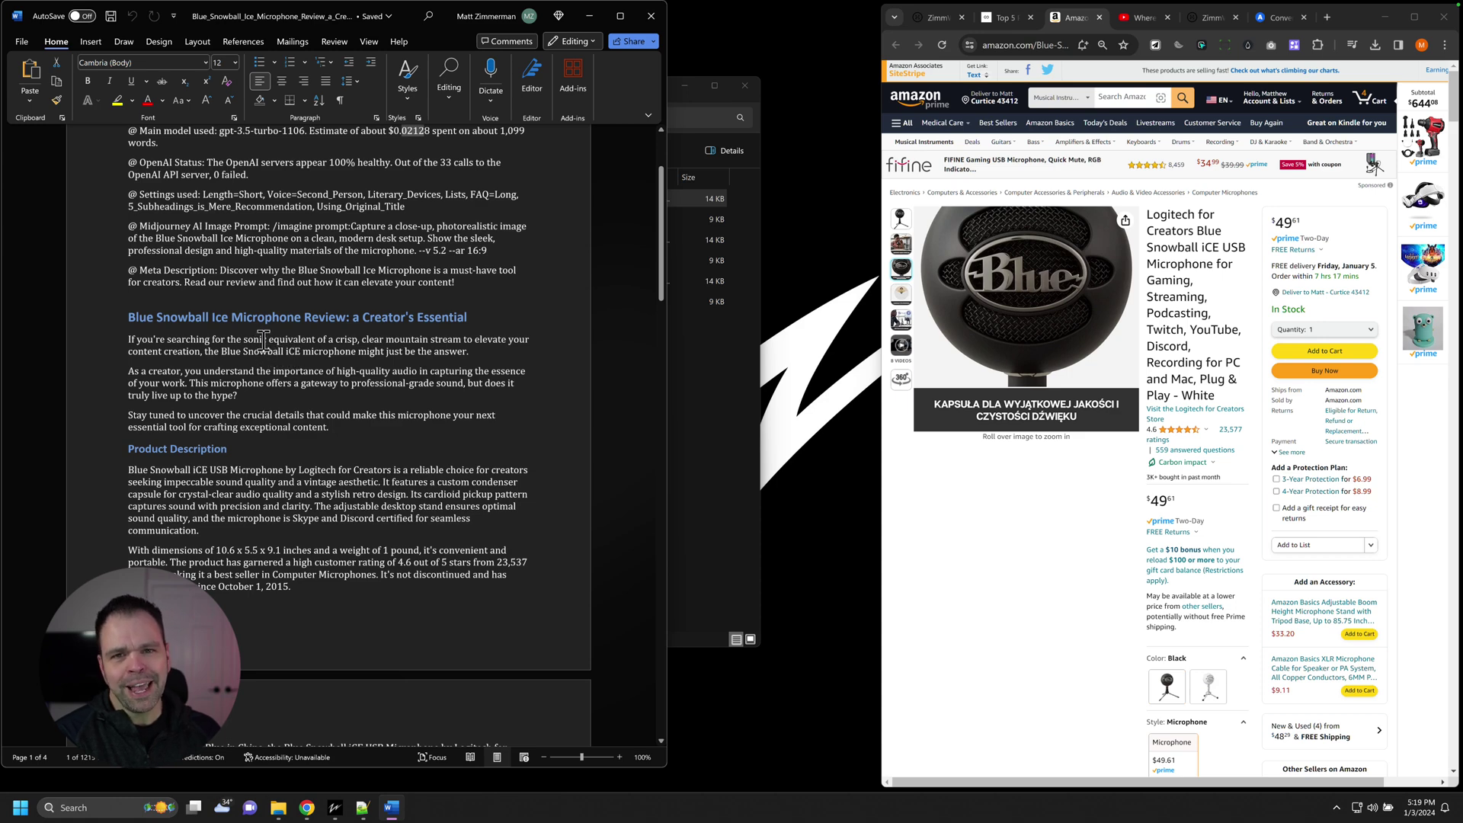
scroll(328, 482, "down", 5)
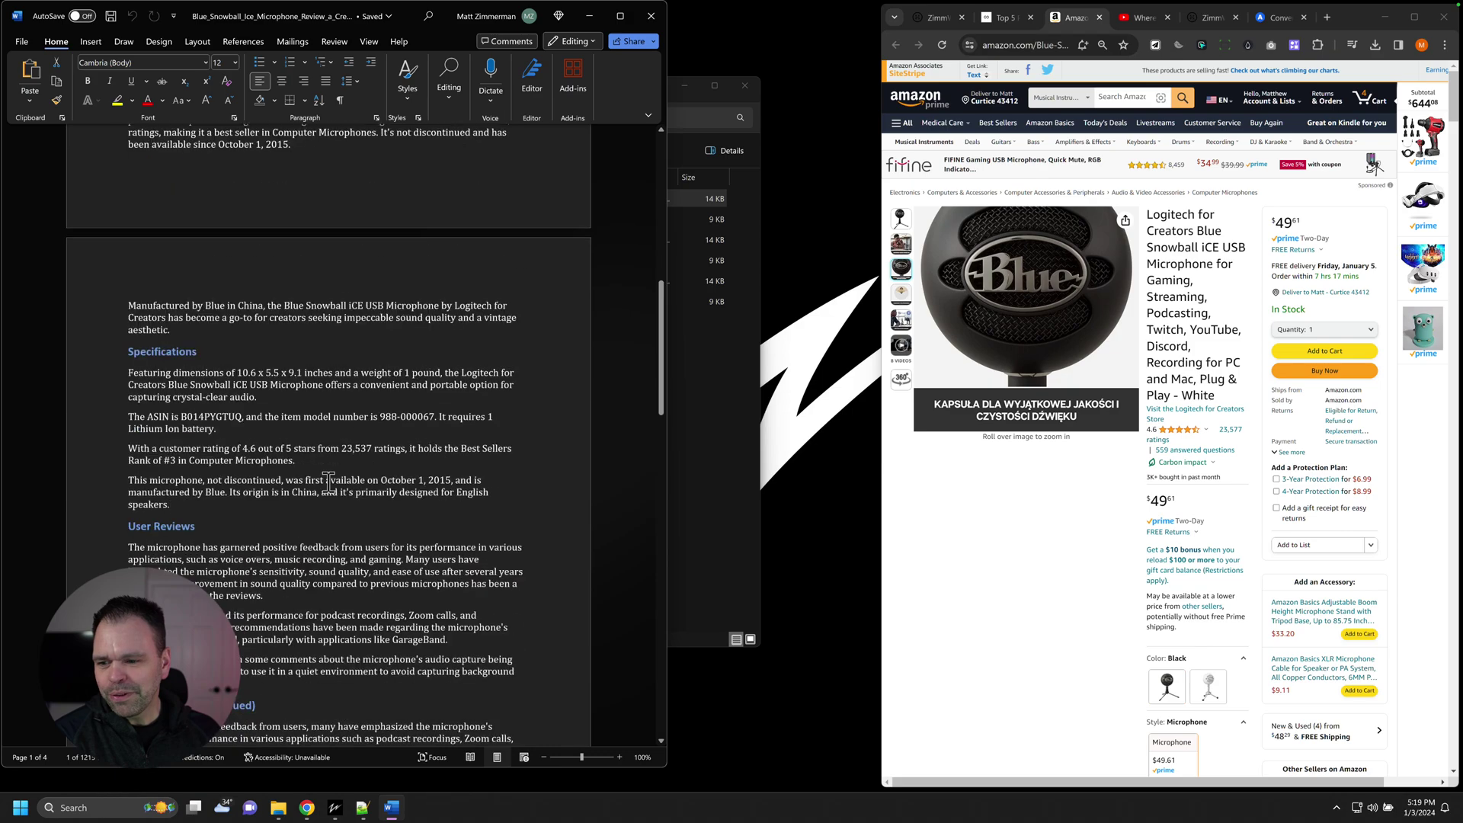
scroll(329, 482, "down", 15)
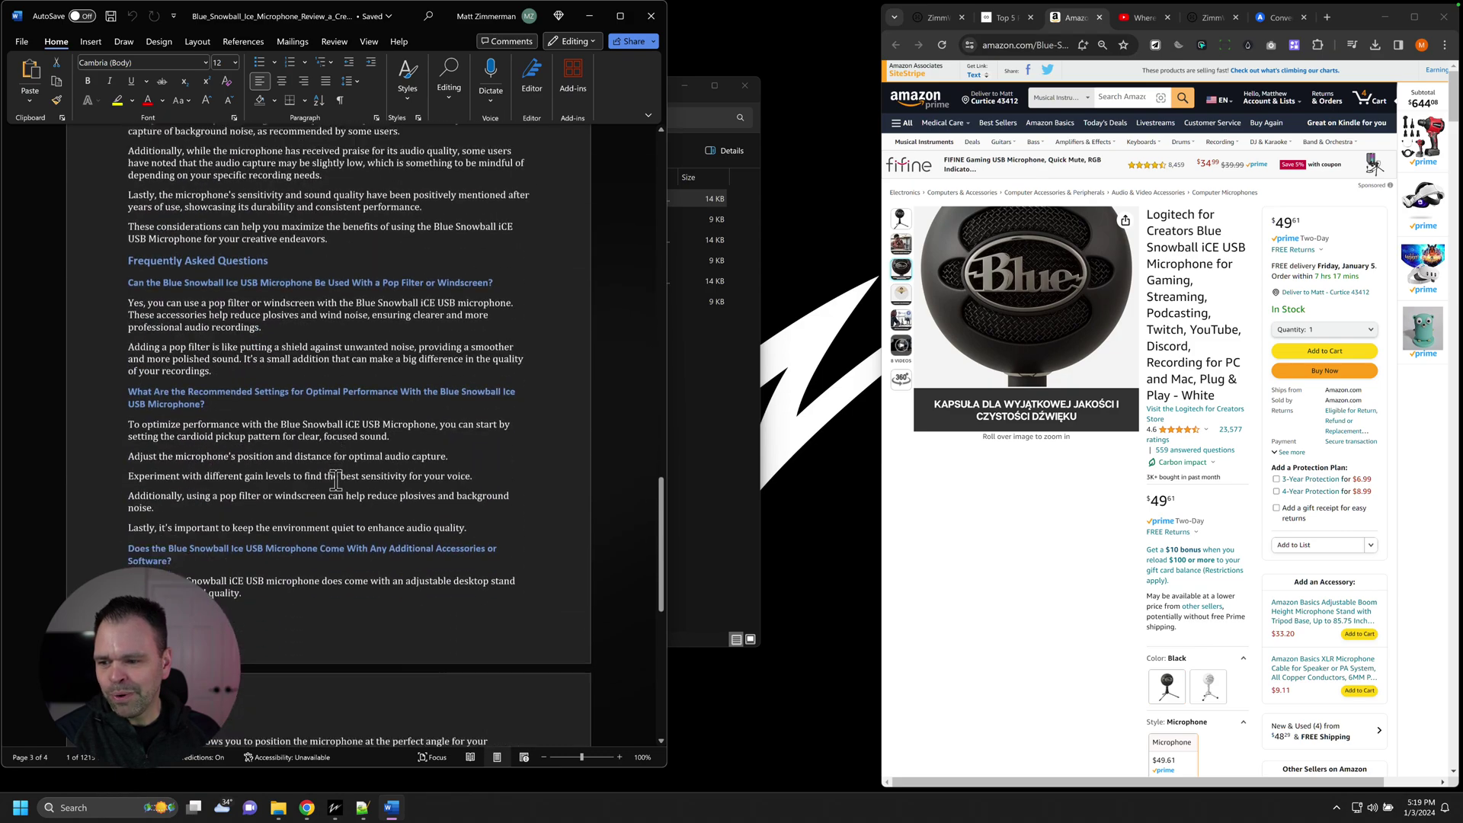
scroll(336, 482, "up", 20)
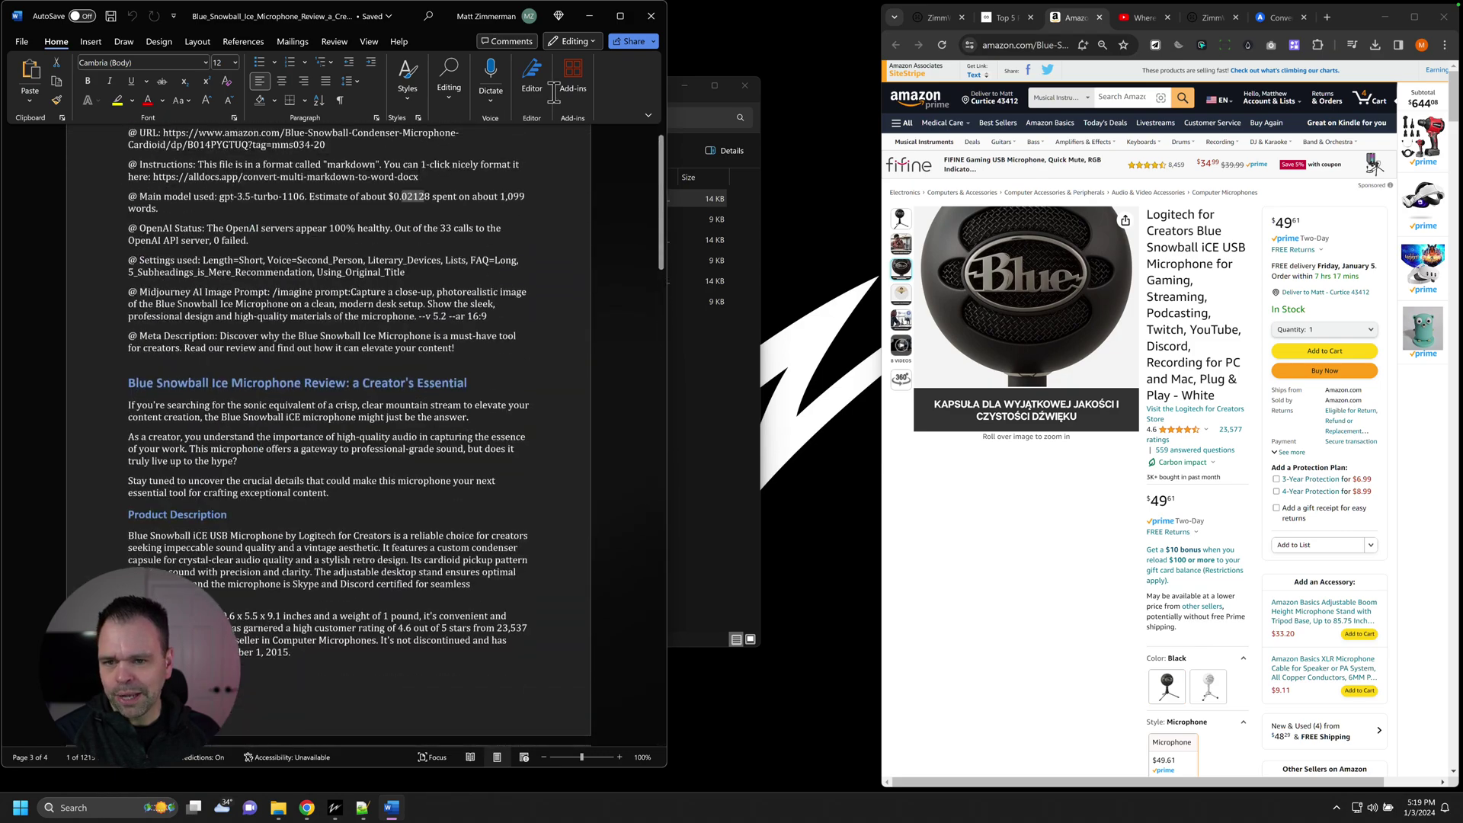
left_click(650, 15)
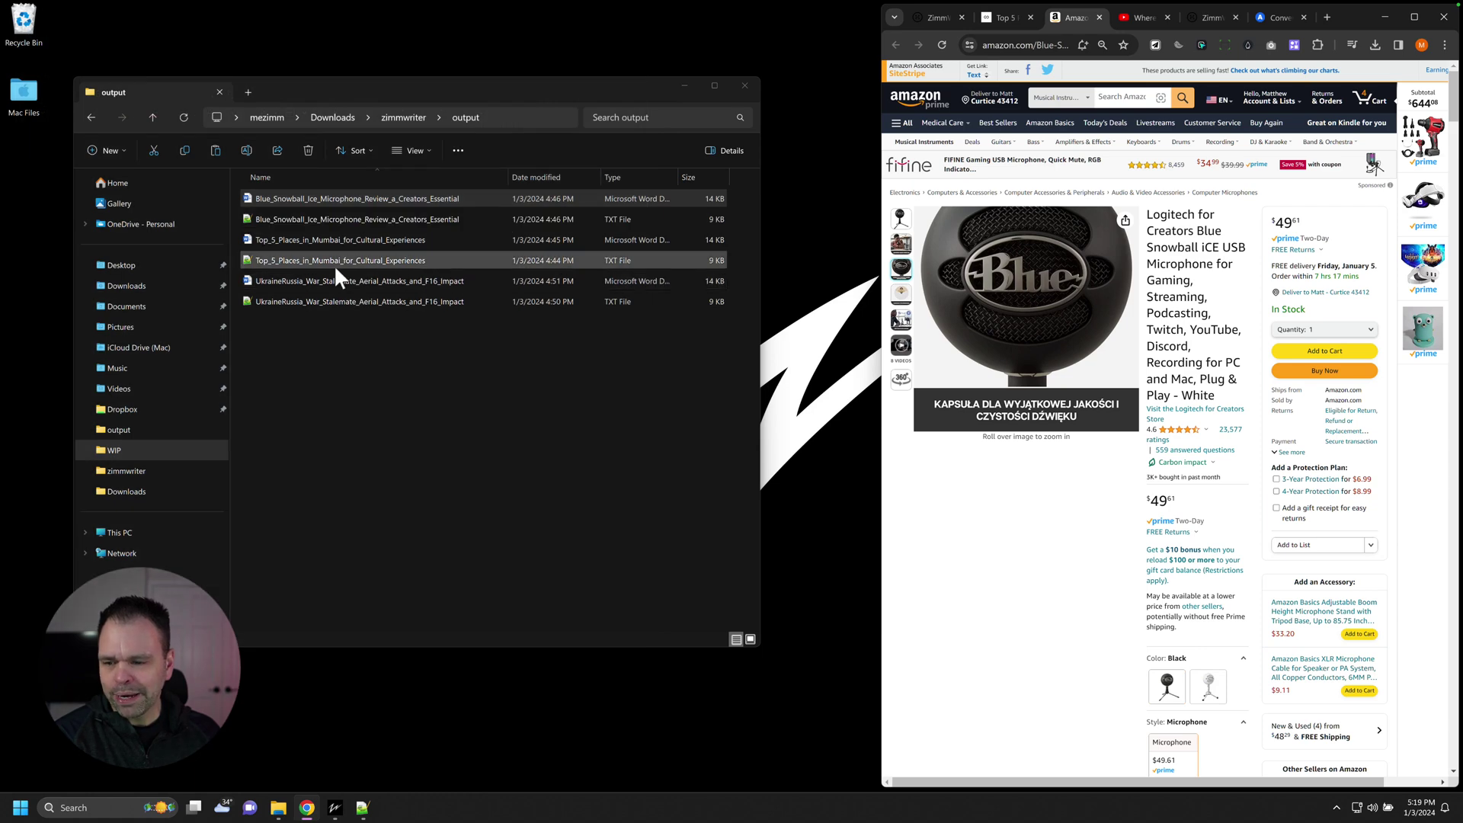
Open the UkraineRussia .docx, select its $0.02550 cost estimate, and show the BBC Newsnight video.
double_click(375, 280)
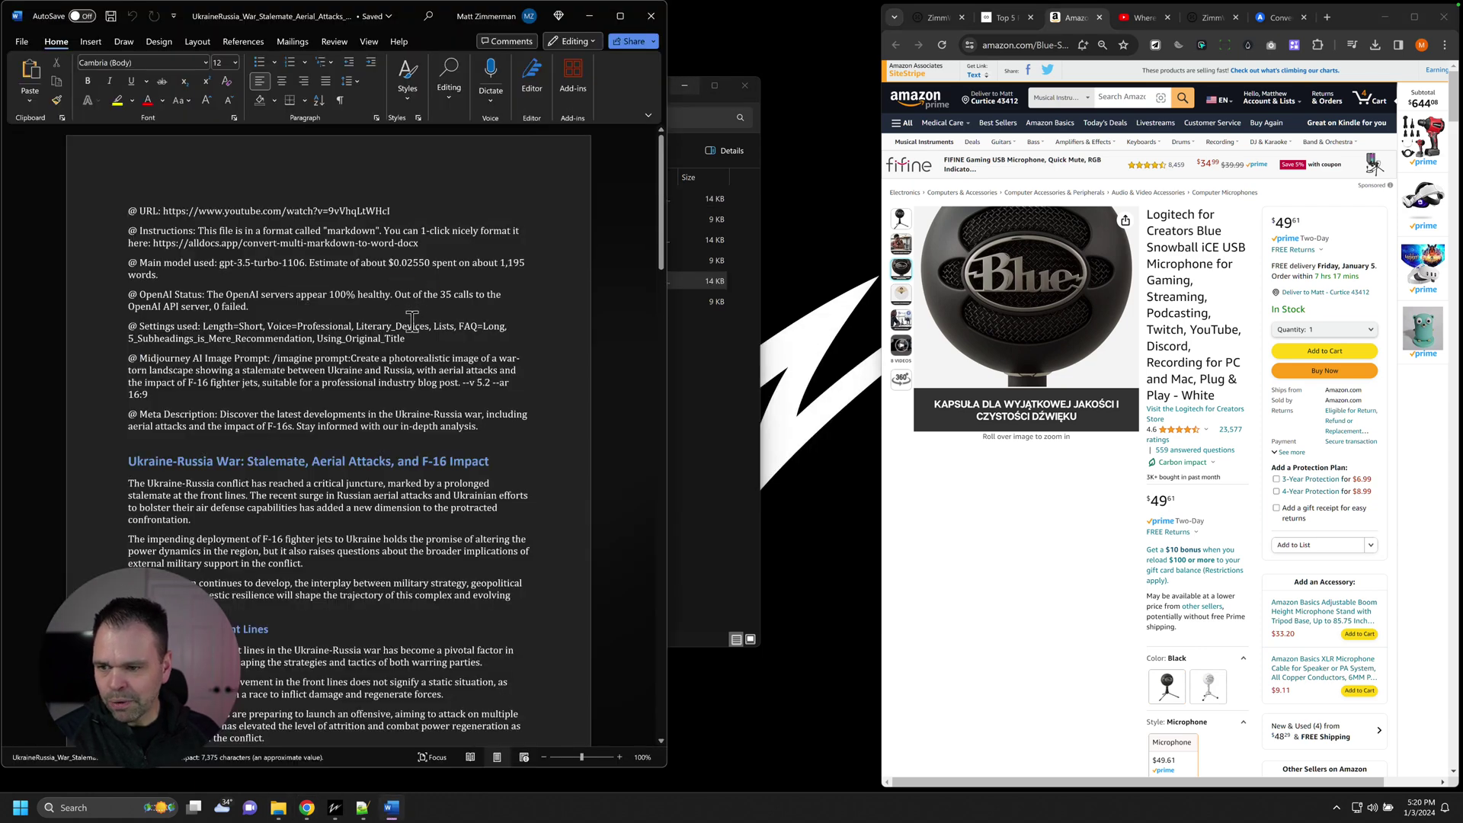
left_click_drag(431, 263, 389, 263)
scroll(454, 406, "down", 5)
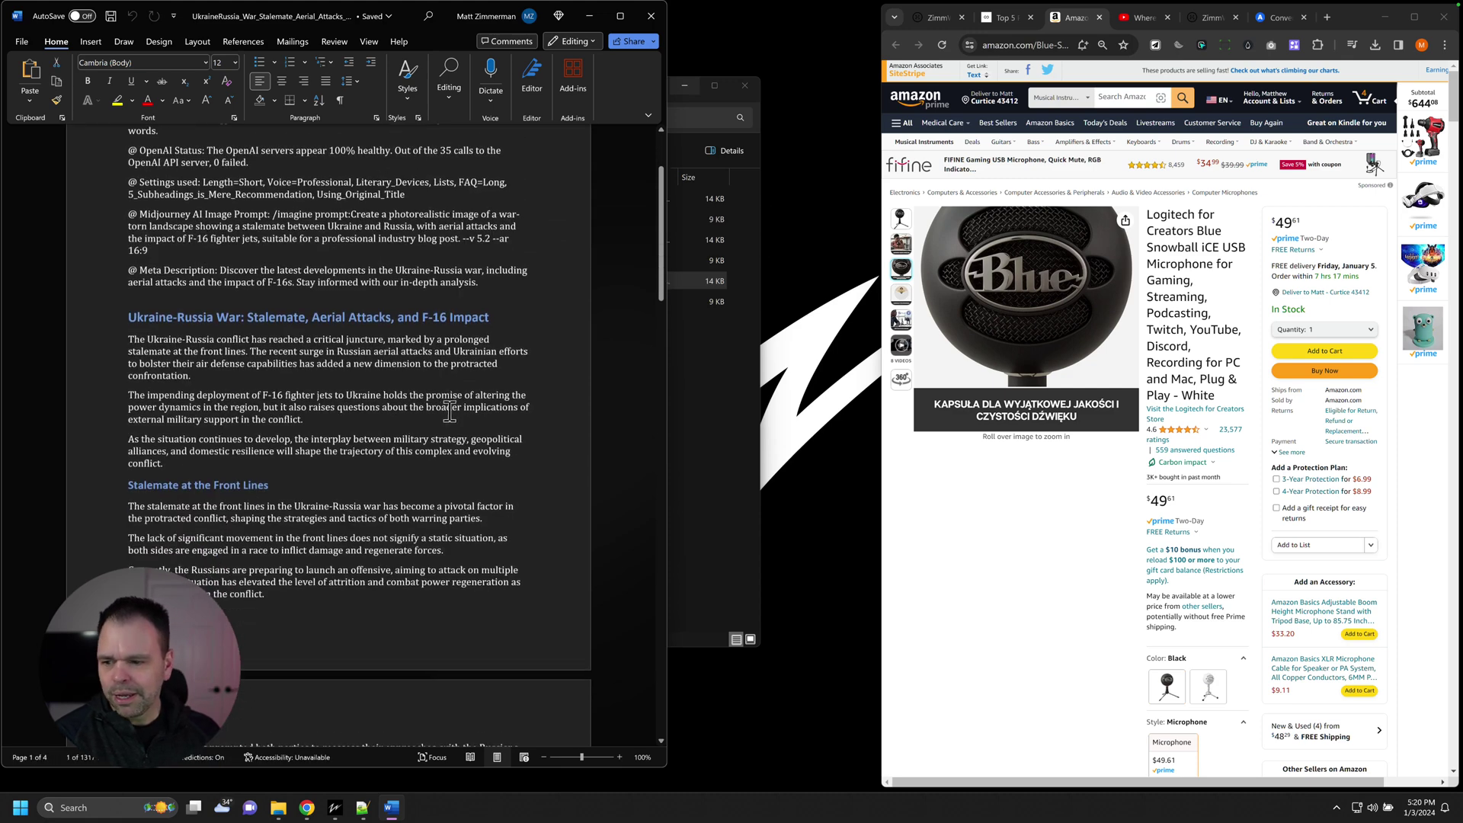
left_click(1143, 17)
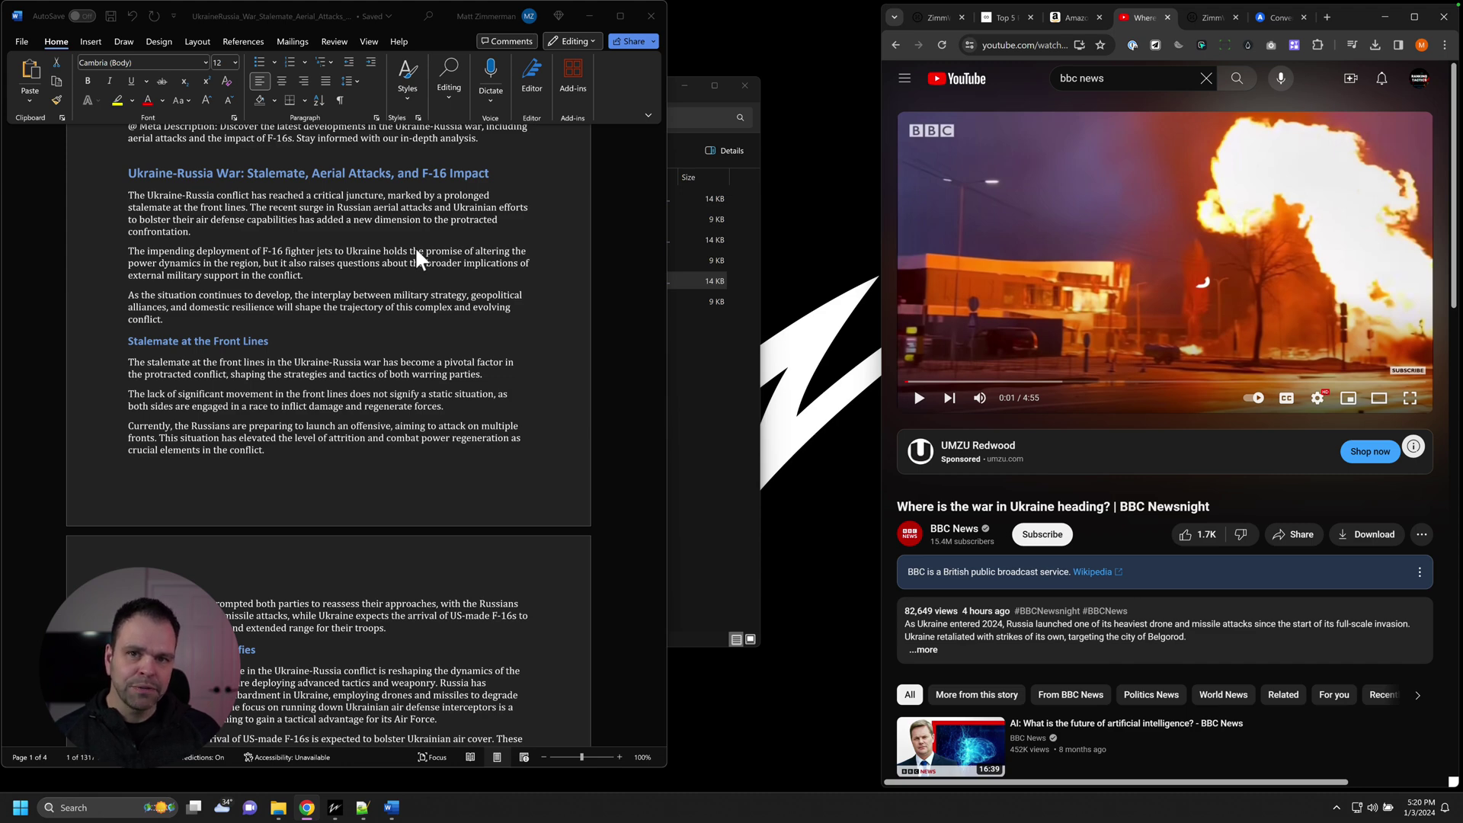
Close the Ukraine-Russia war article document in Word.
left_click(652, 16)
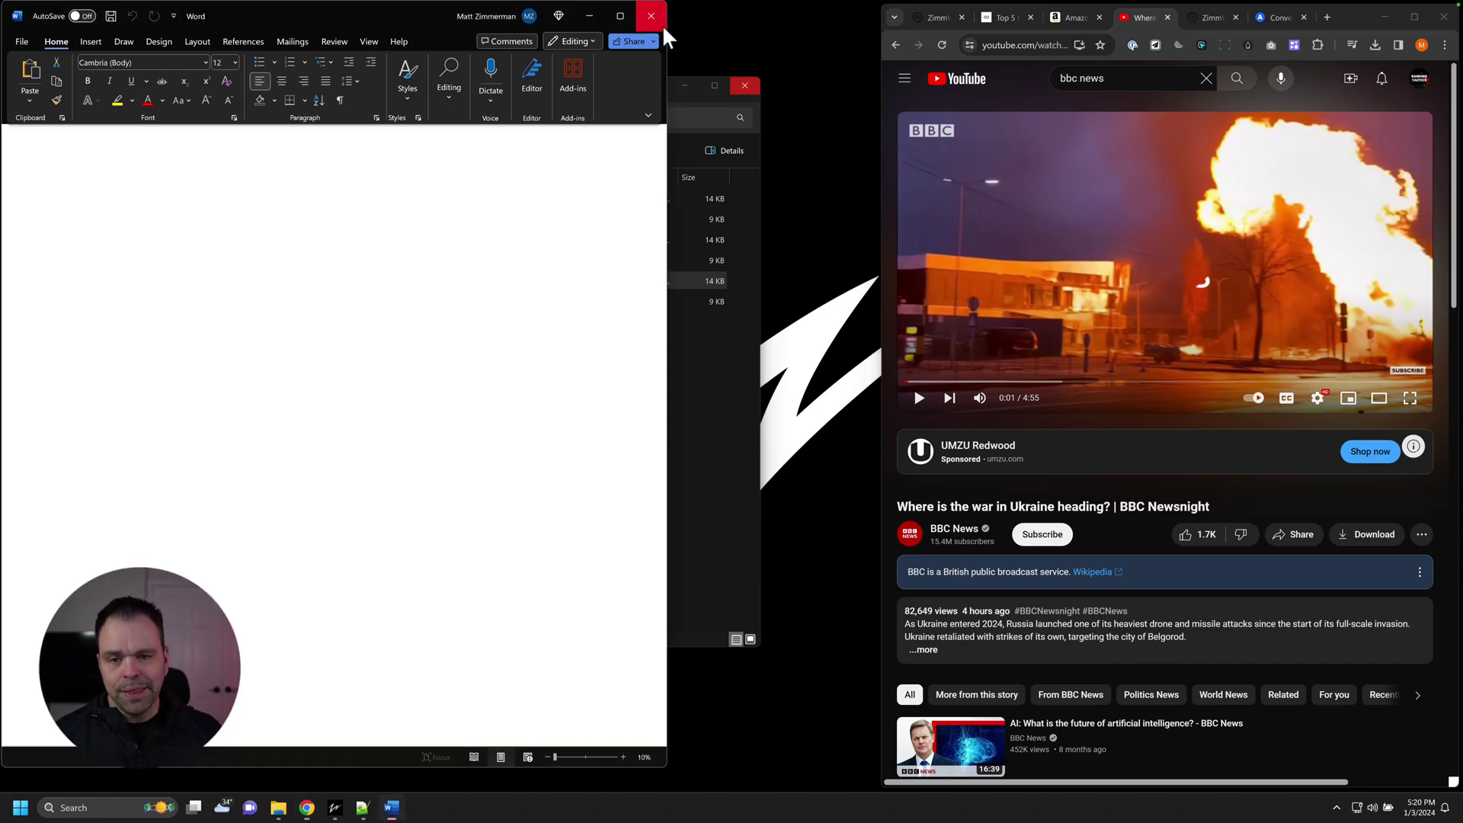